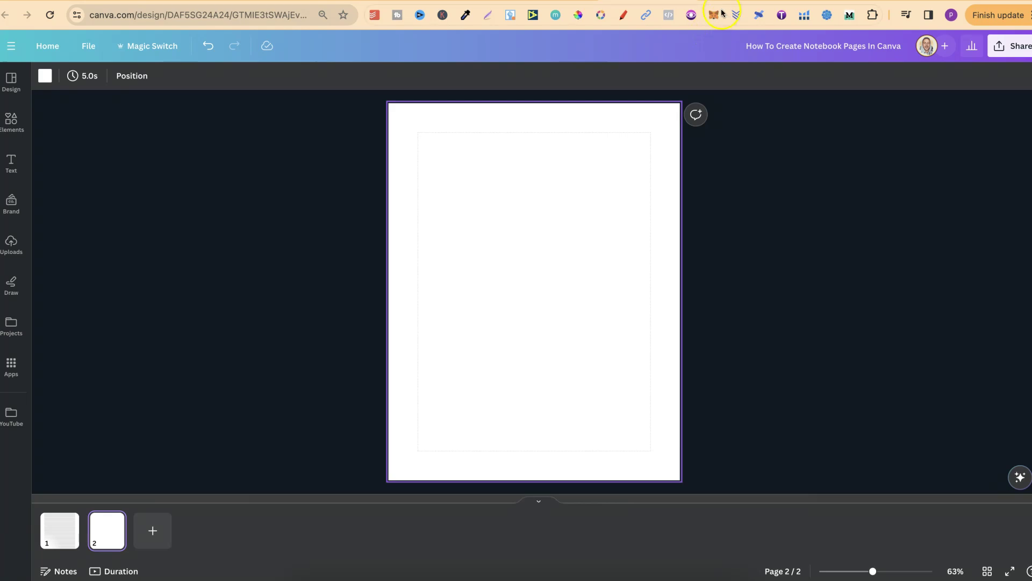
# Step: Switch from the Canva design to the Creative Fabrica 'notebook kdp' search results
pyautogui.hotkey('ctrl', 'Tab')
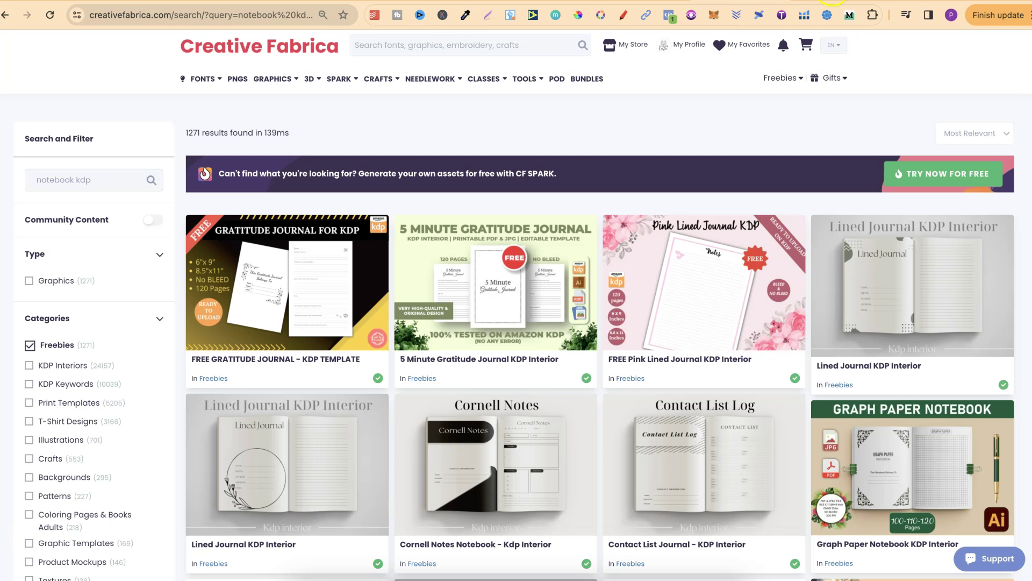
# Step: Search Creative Fabrica for 'kdp notebook' and skim the results
pyautogui.hotkey('ctrl', 'Tab')
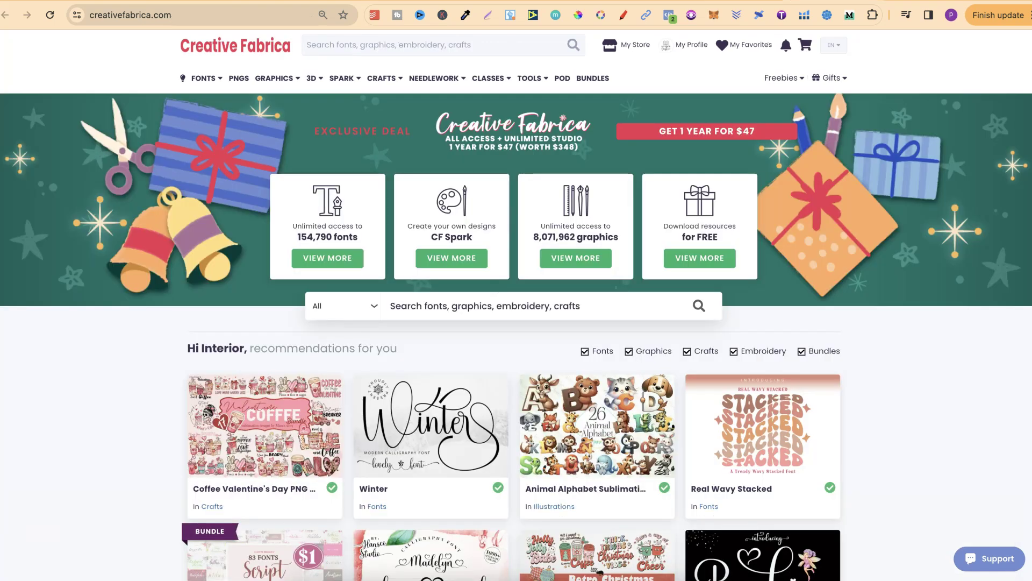
pyautogui.click(378, 45)
pyautogui.write('kdp notebook')
pyautogui.click(573, 46)
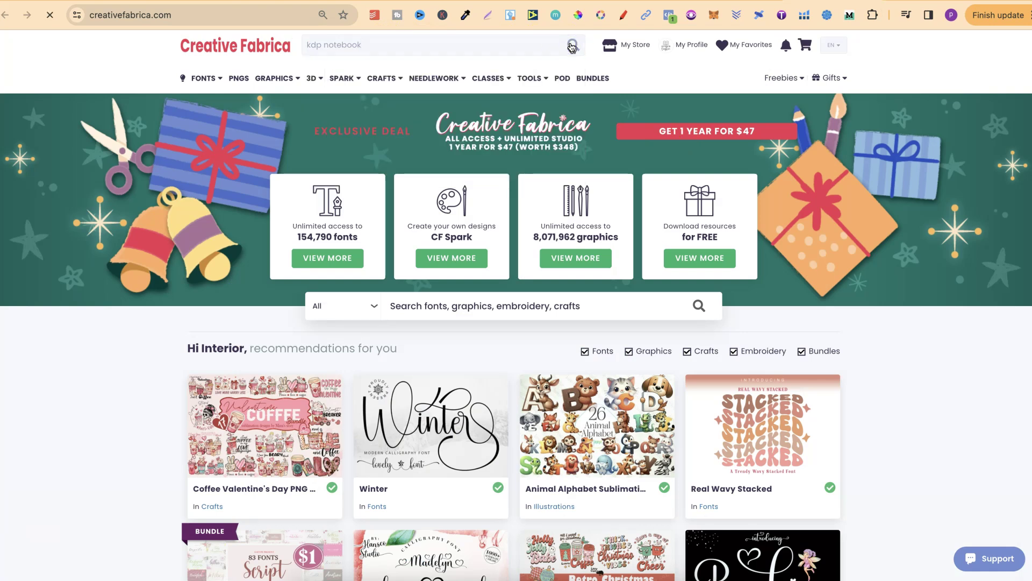
pyautogui.scroll(-3, 546, 245)
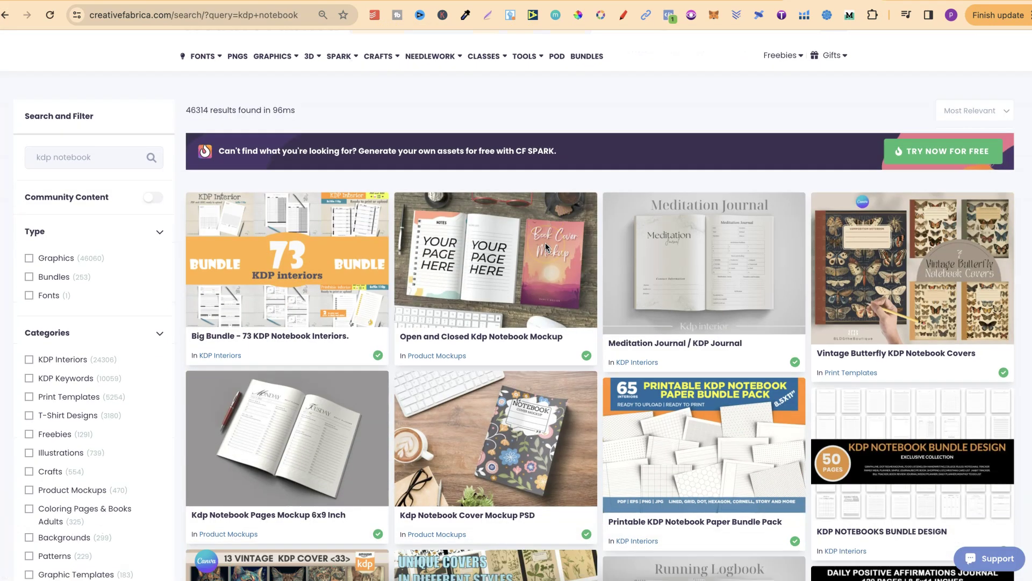
pyautogui.scroll(-3, 546, 247)
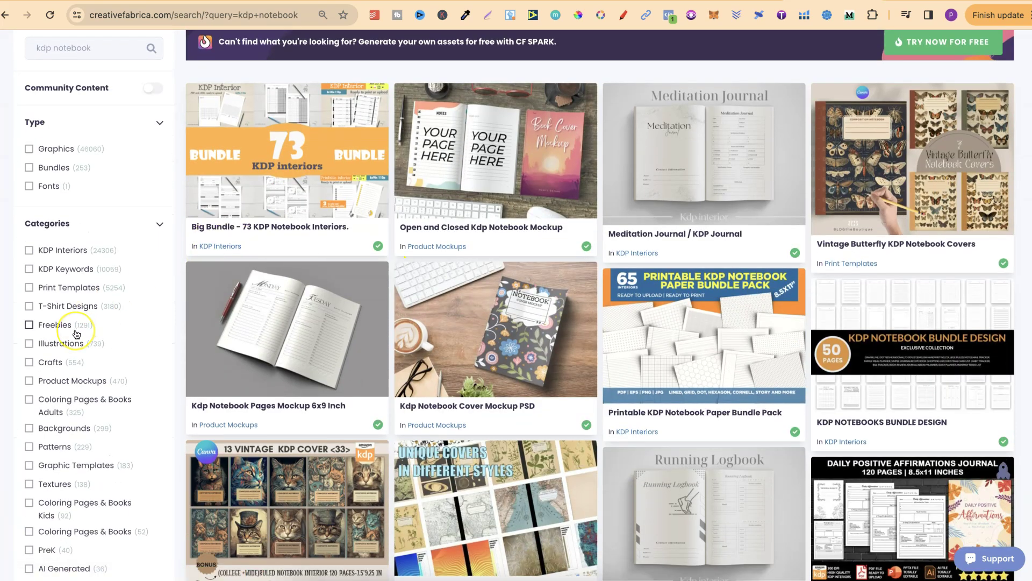
# Step: Filter the results to the Freebies category and browse the free KDP notebook items
pyautogui.click(93, 334)
pyautogui.click(41, 325)
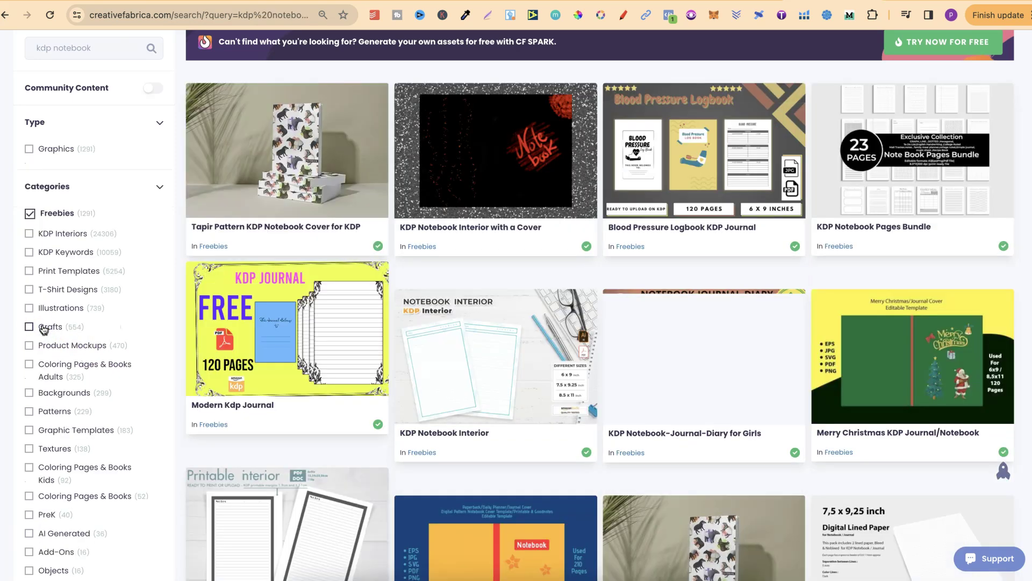
pyautogui.scroll(2, 1022, 302)
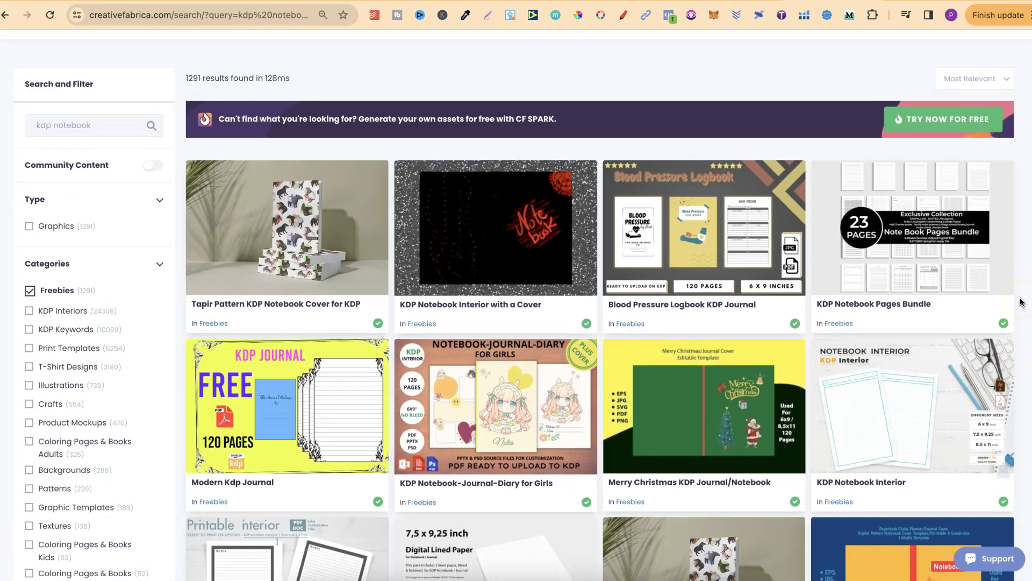
pyautogui.scroll(-1, 1021, 302)
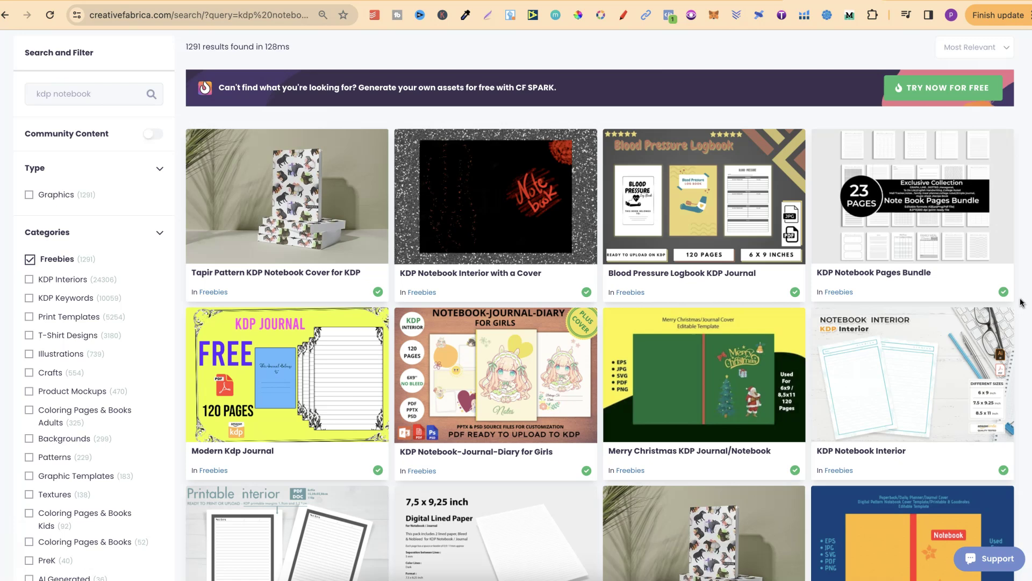
pyautogui.scroll(-2, 1021, 302)
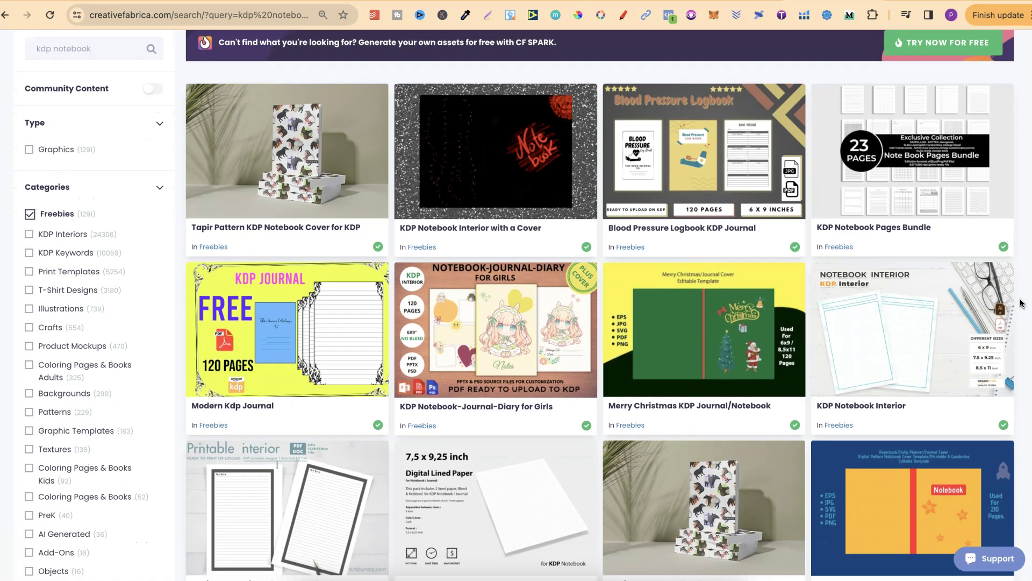
pyautogui.scroll(-15, 1021, 302)
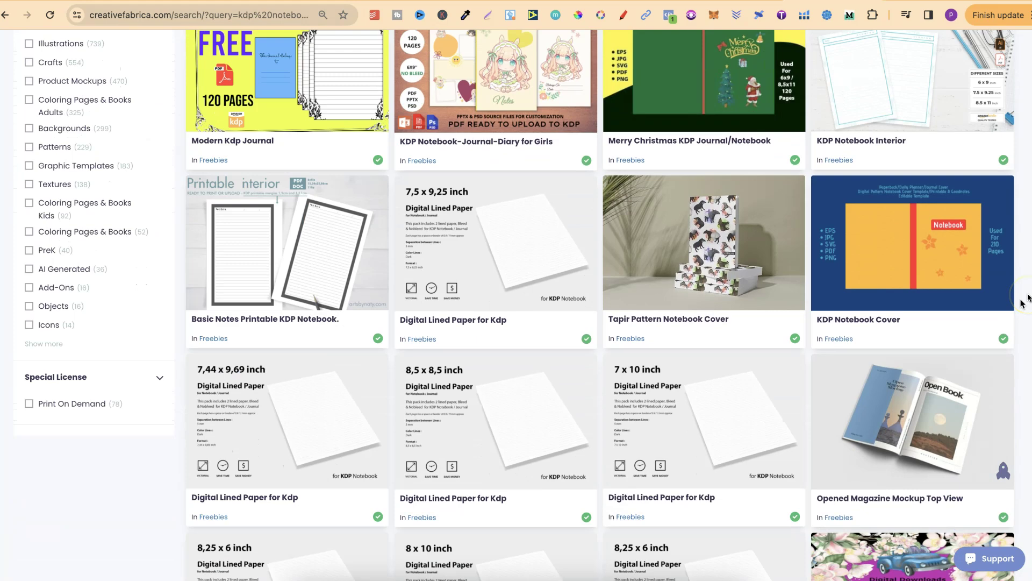
pyautogui.scroll(-6, 1023, 299)
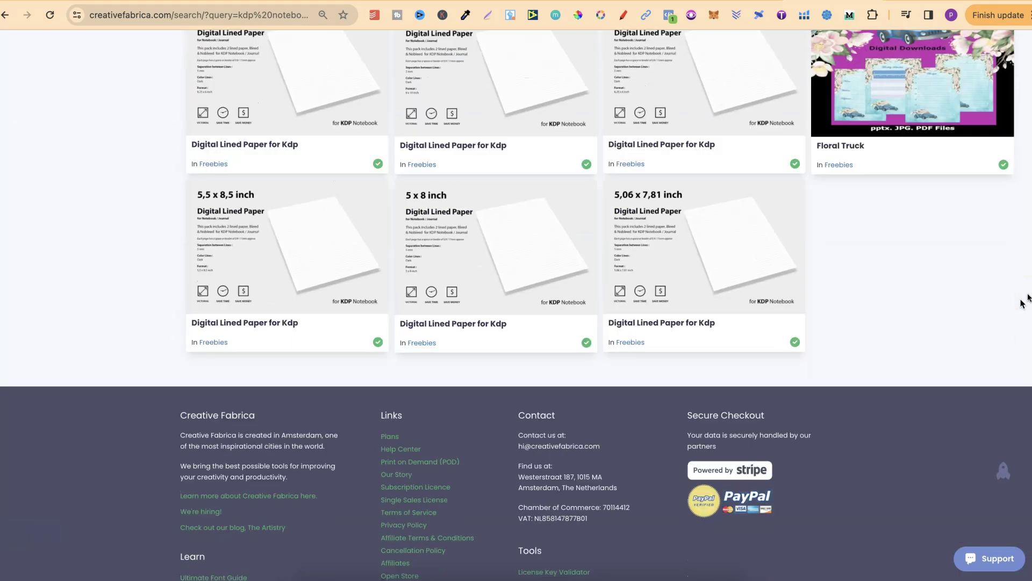
pyautogui.scroll(18, 1023, 299)
pyautogui.scroll(-5, 1023, 299)
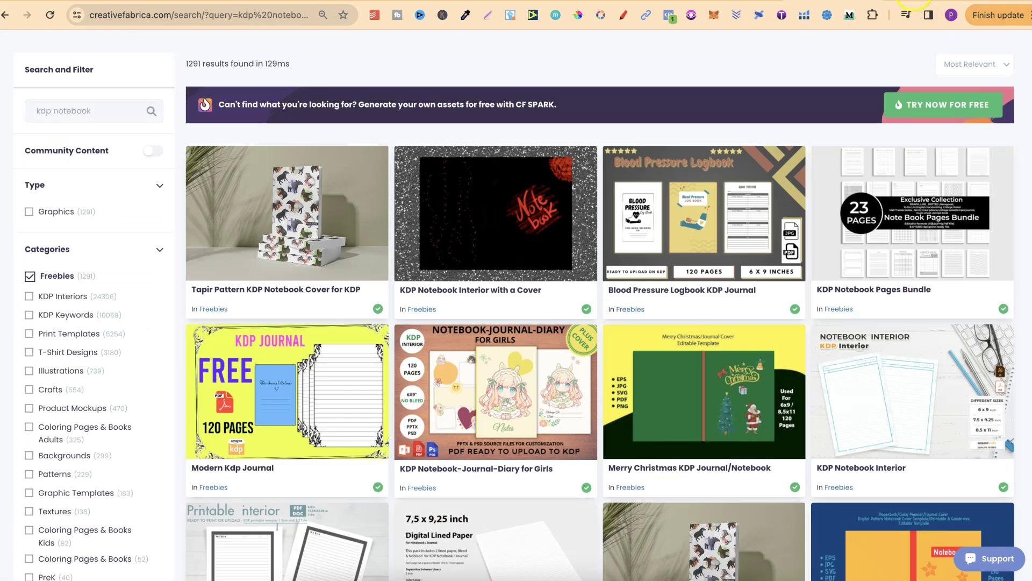
pyautogui.click(912, 2)
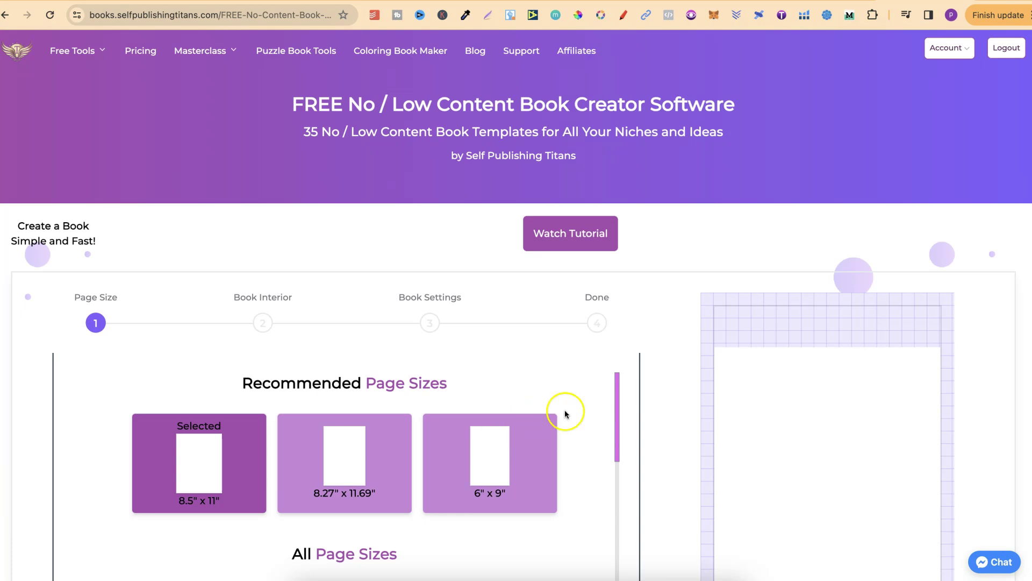
# Step: Advance the 8.5" x 11" book to Pick Book Content(s) and review the page types
pyautogui.scroll(-3, 665, 446)
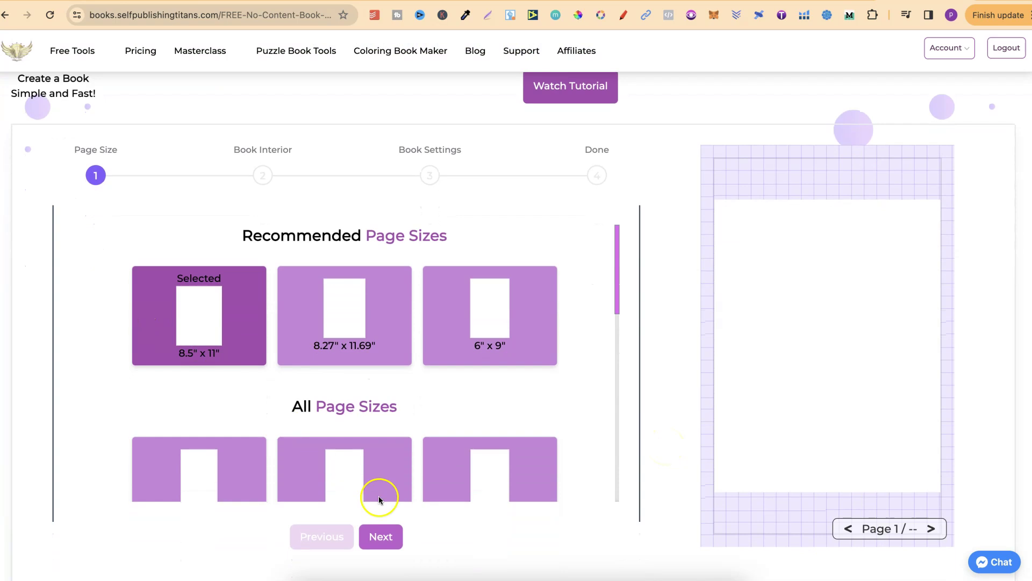
pyautogui.click(382, 537)
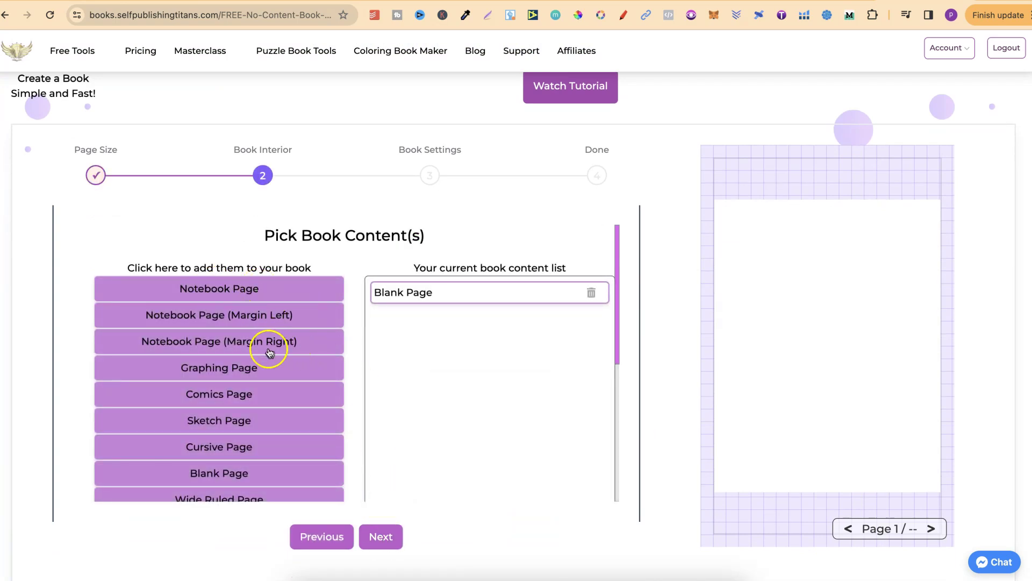
pyautogui.scroll(-2, 281, 389)
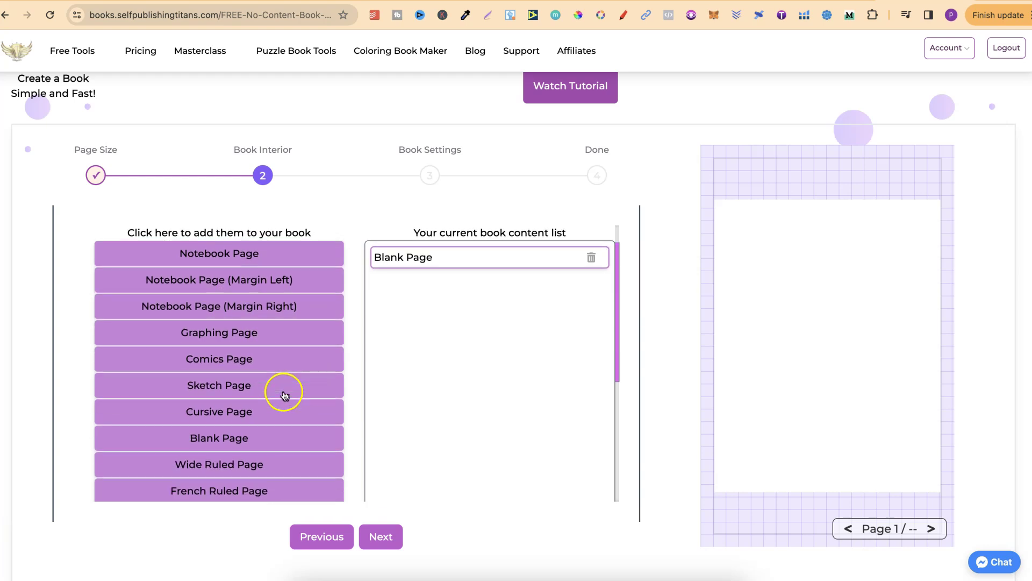
pyautogui.scroll(-8, 274, 458)
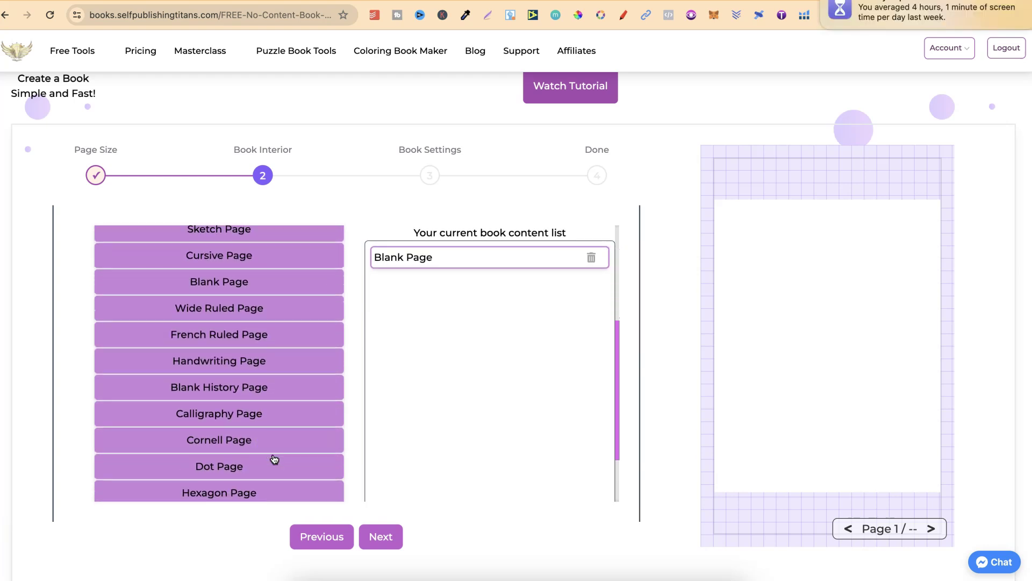
pyautogui.scroll(10, 274, 458)
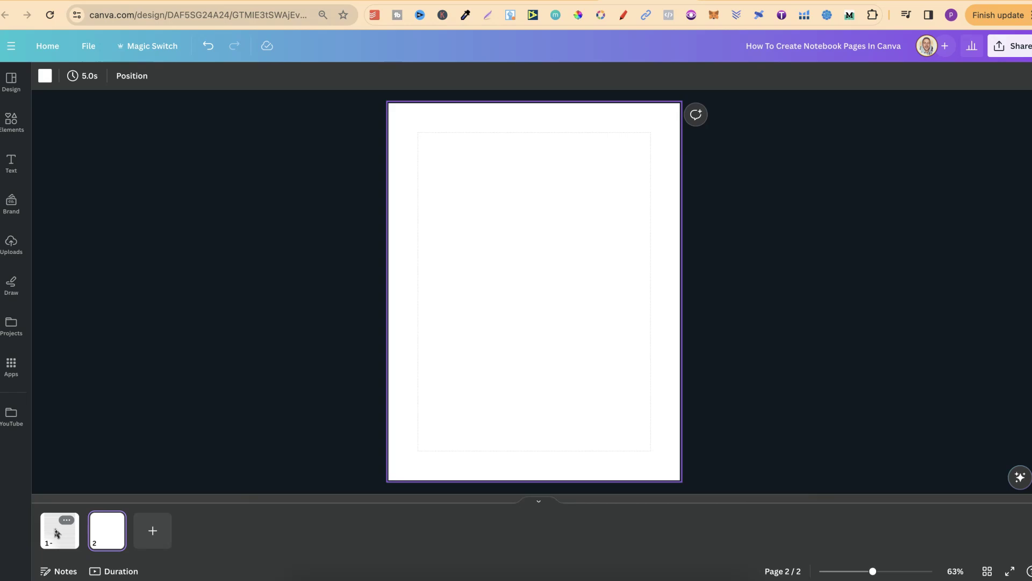
# Step: Insert a plain line onto blank page 2 using the L shortcut
pyautogui.click(511, 233)
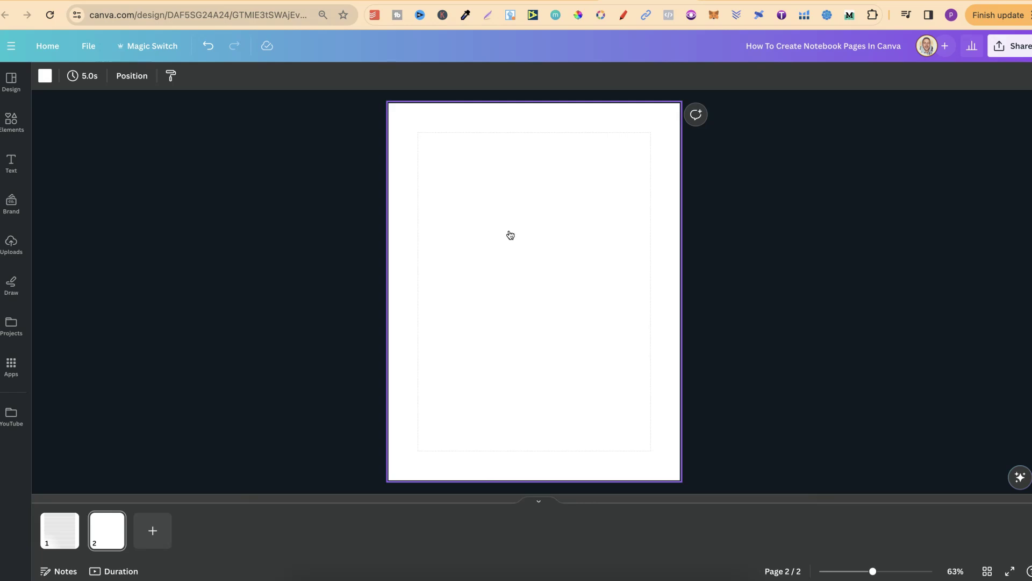
pyautogui.press('l')
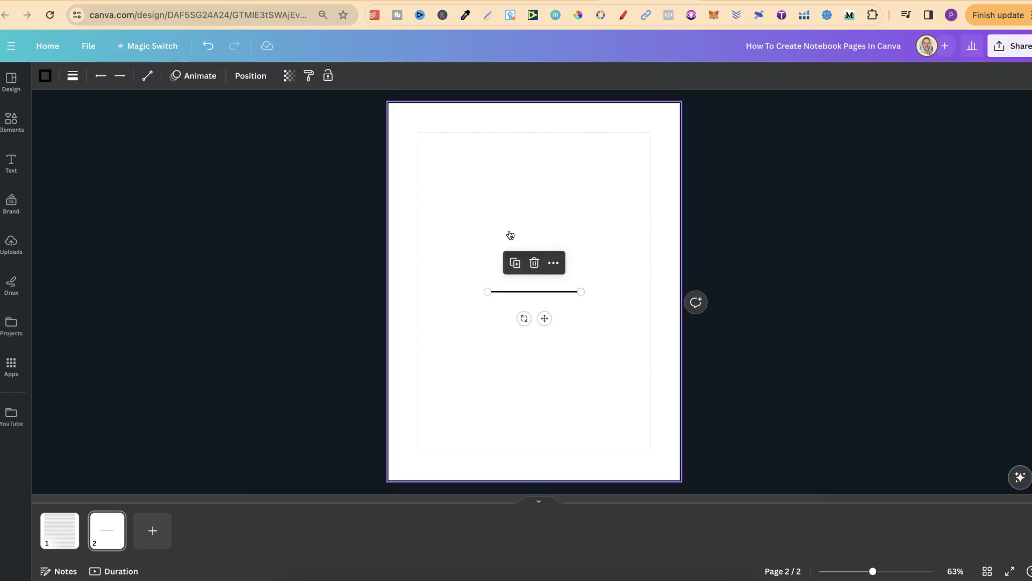
# Step: Add a second plain line from the Elements line results, then delete it
pyautogui.click(10, 127)
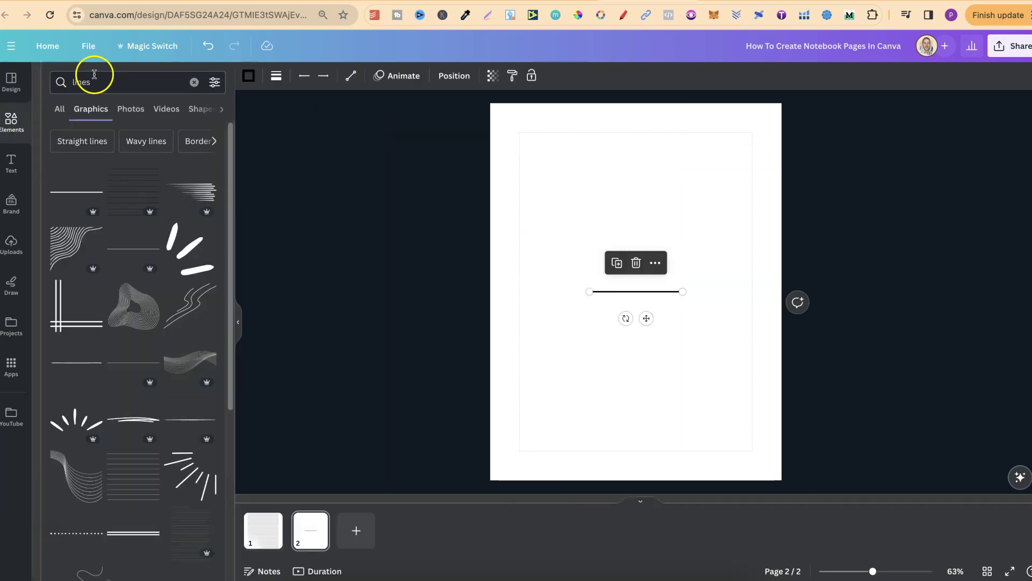
pyautogui.click(57, 108)
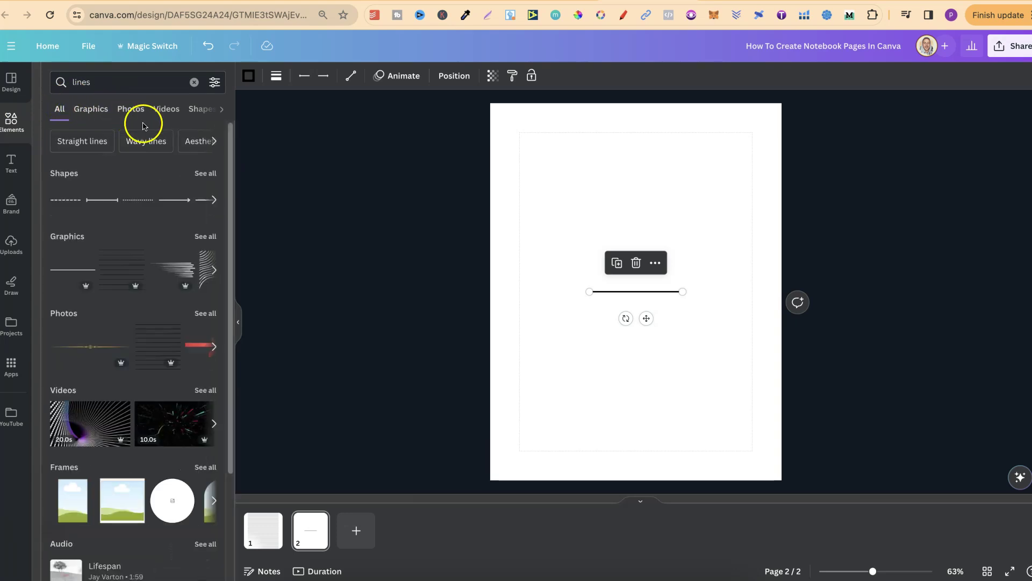
pyautogui.click(212, 174)
pyautogui.click(203, 167)
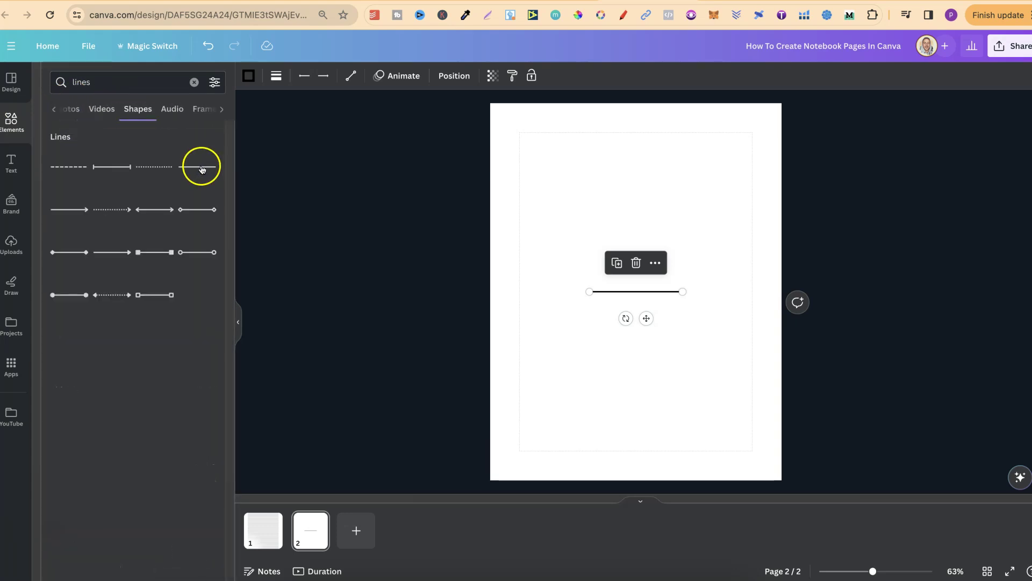
pyautogui.moveTo(648, 324); pyautogui.dragTo(640, 342)
pyautogui.press('Delete')
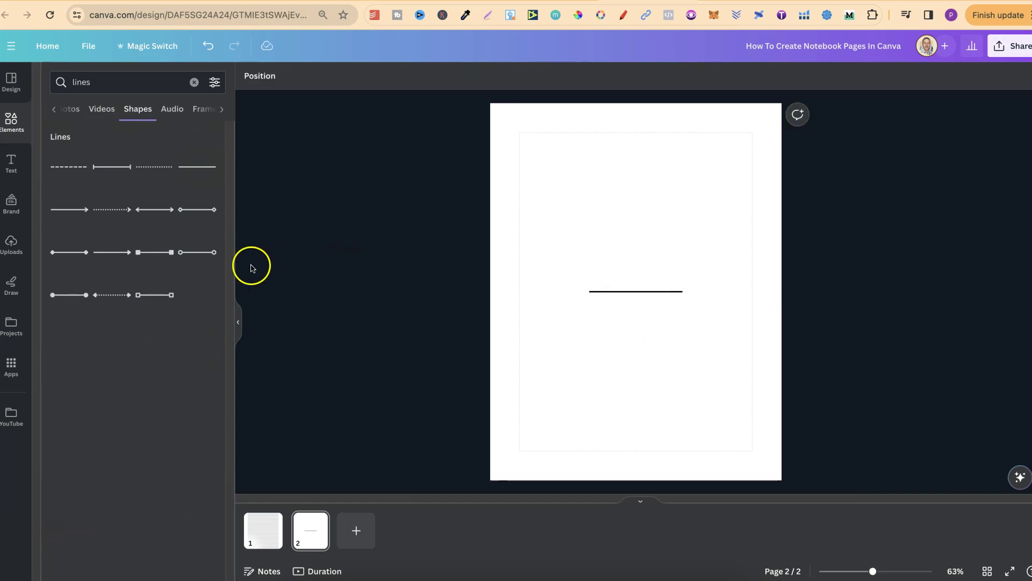
pyautogui.click(238, 322)
# Step: Stretch the centre line out to both margins and raise it near the top
pyautogui.click(512, 291)
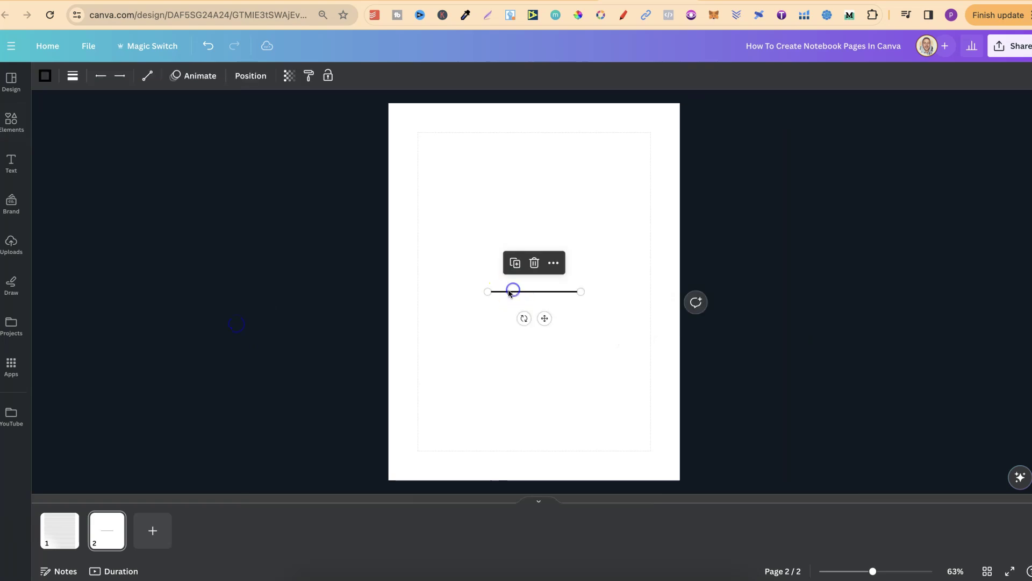
pyautogui.moveTo(486, 291); pyautogui.dragTo(418, 291)
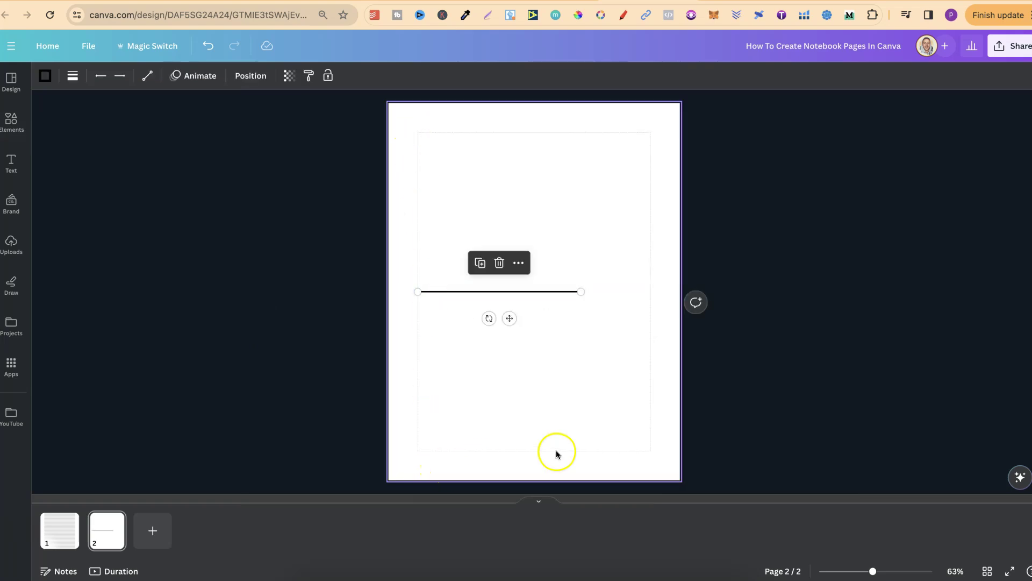
pyautogui.moveTo(580, 292); pyautogui.dragTo(649, 289)
pyautogui.moveTo(543, 315); pyautogui.dragTo(544, 191)
# Step: Change the top line's weight from 4 to 2 in Line Style
pyautogui.click(533, 354)
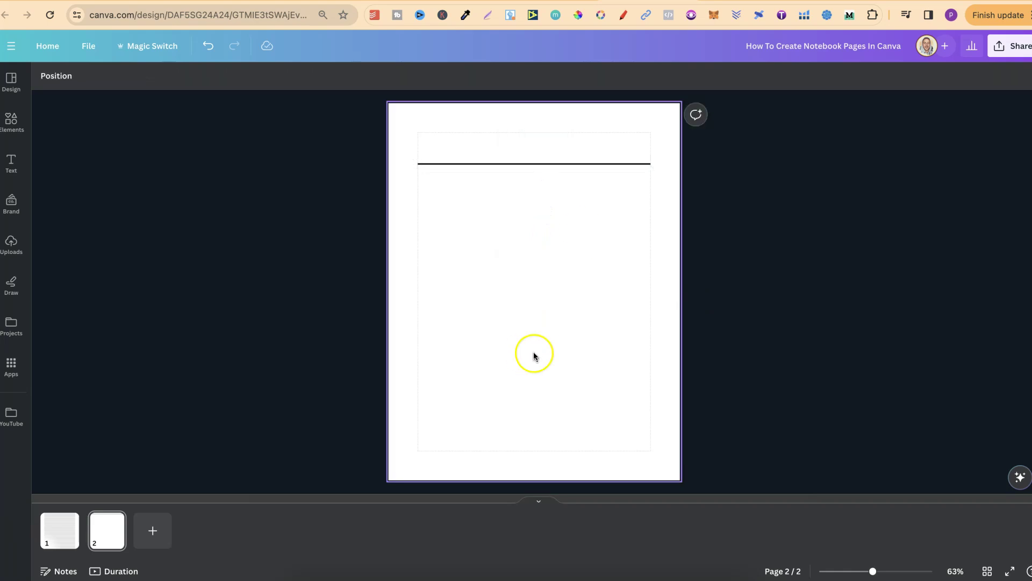
pyautogui.click(544, 163)
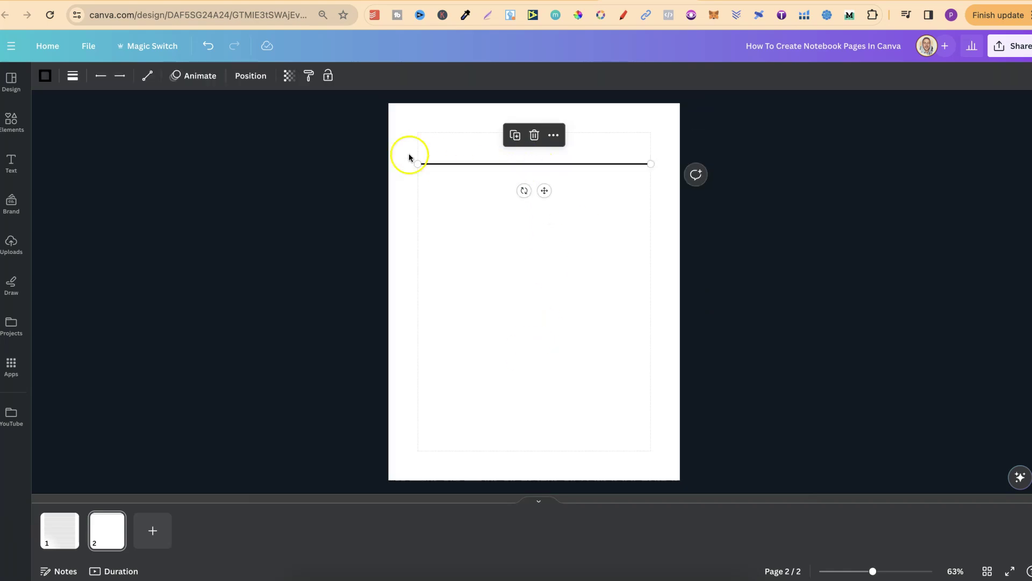
pyautogui.click(73, 77)
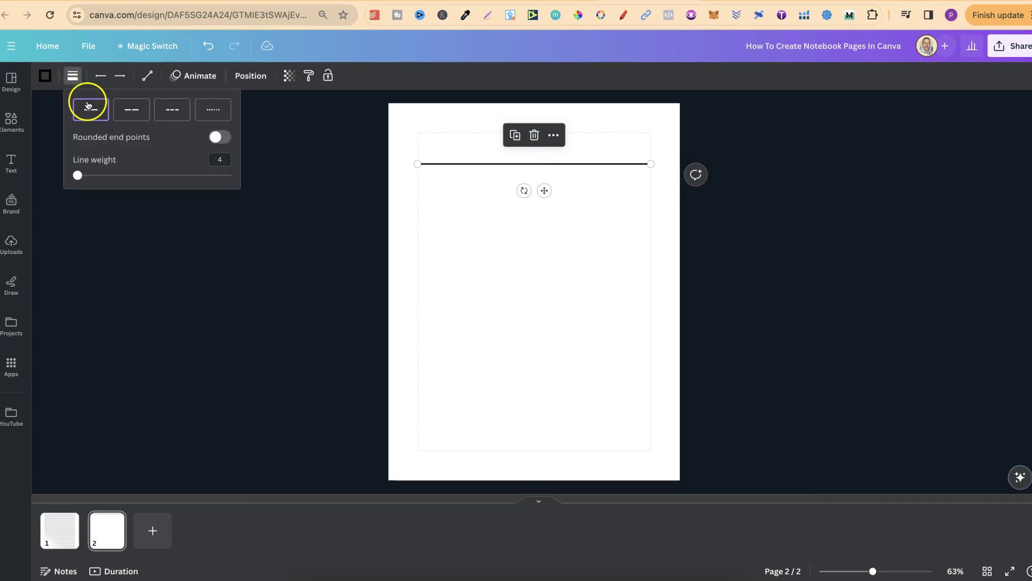
pyautogui.click(224, 160)
pyautogui.write('2')
pyautogui.press('Return')
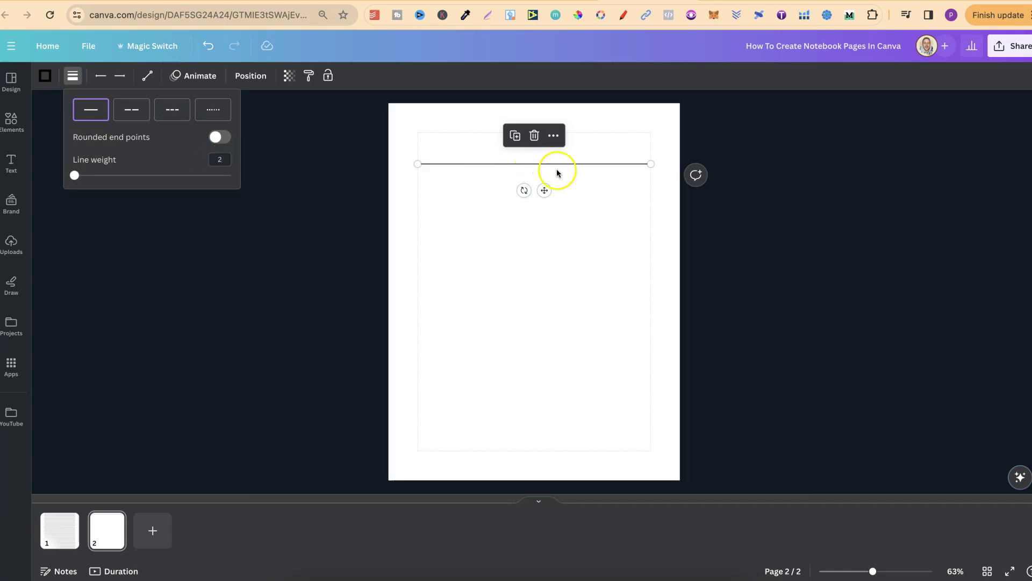
pyautogui.click(555, 249)
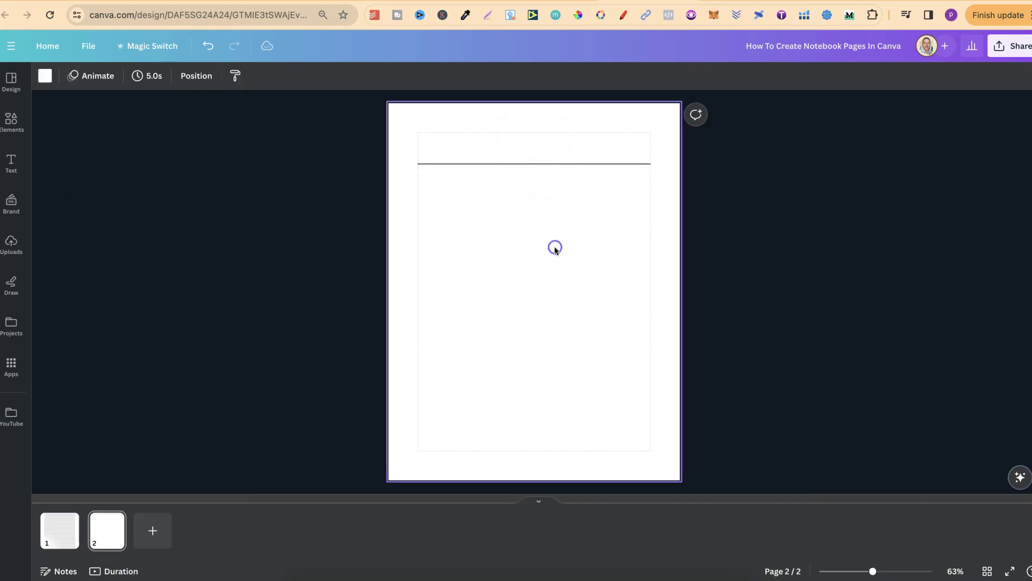
pyautogui.click(523, 162)
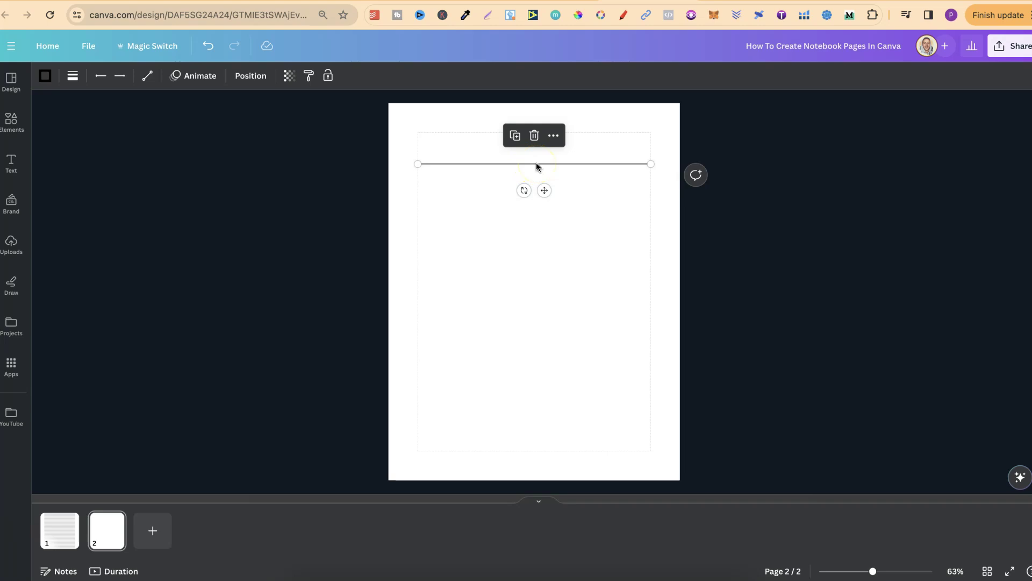
# Step: Duplicate the thin line repeatedly, creating about 20 copies stepping down the page
pyautogui.hotkey('ctrl', 'd')
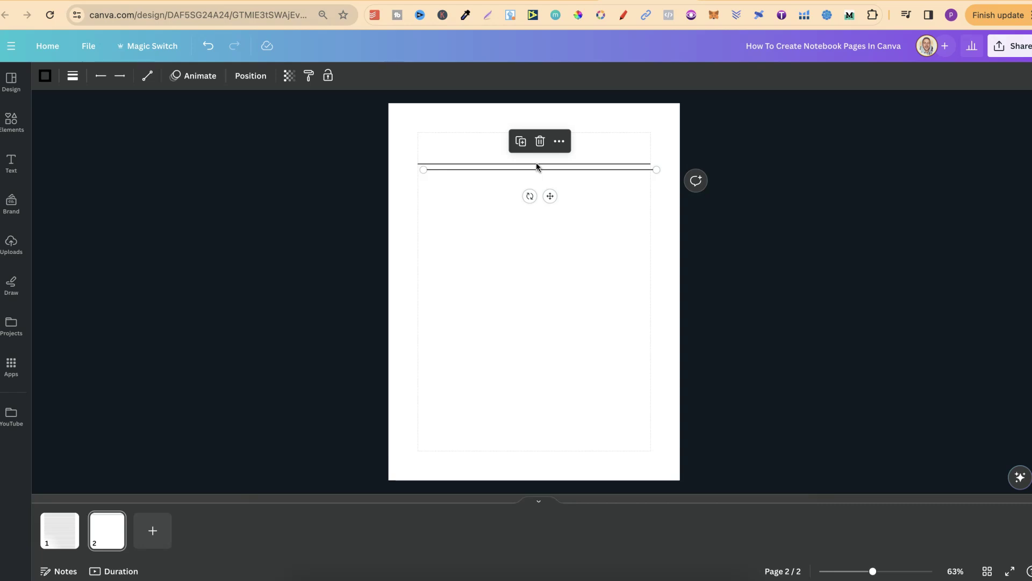
pyautogui.hotkey('ctrl', 'd')
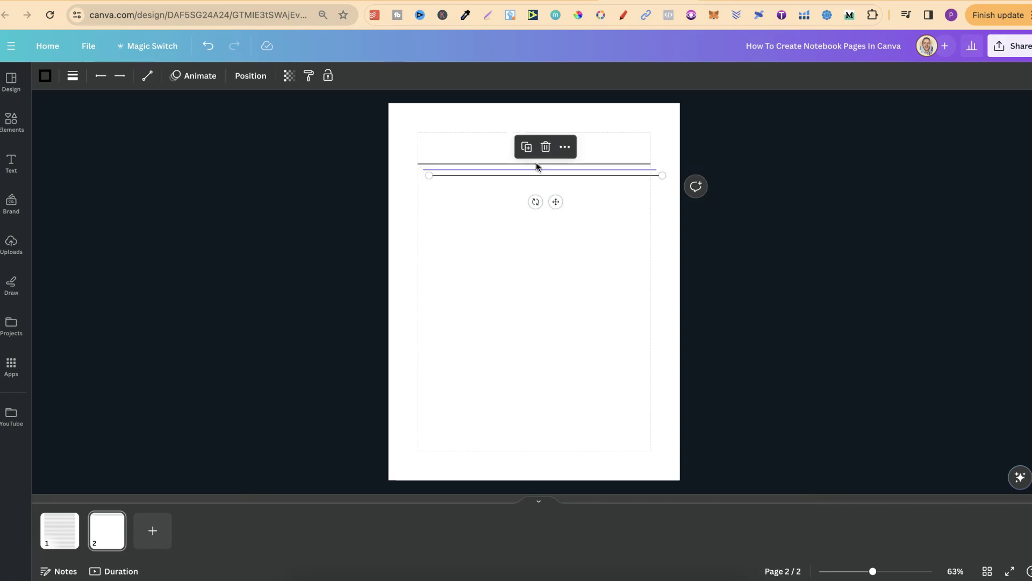
pyautogui.hotkey('ctrl', 'd')
pyautogui.hotkey('ctrl', 'd')
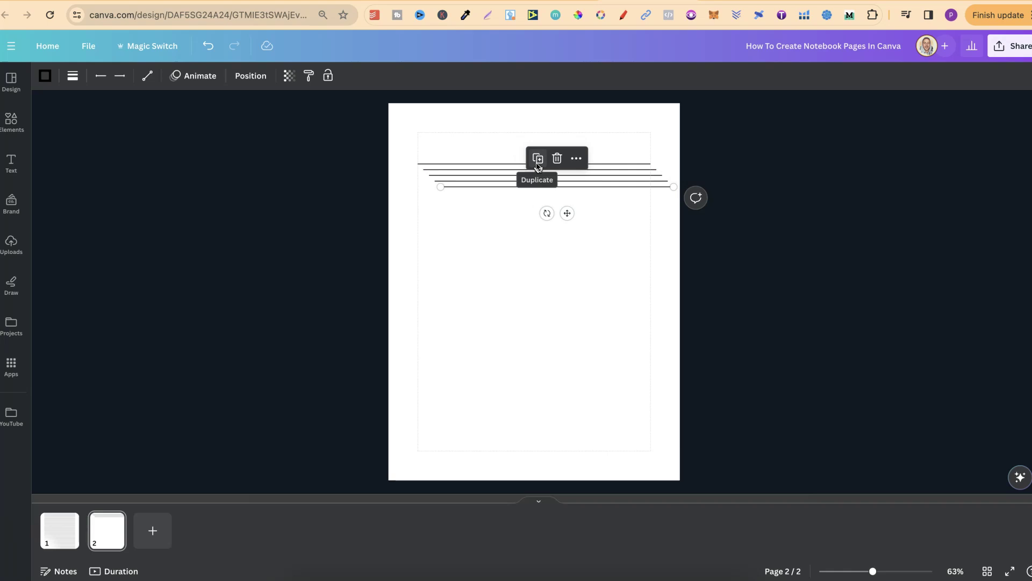
pyautogui.click(537, 165)
pyautogui.click(542, 164)
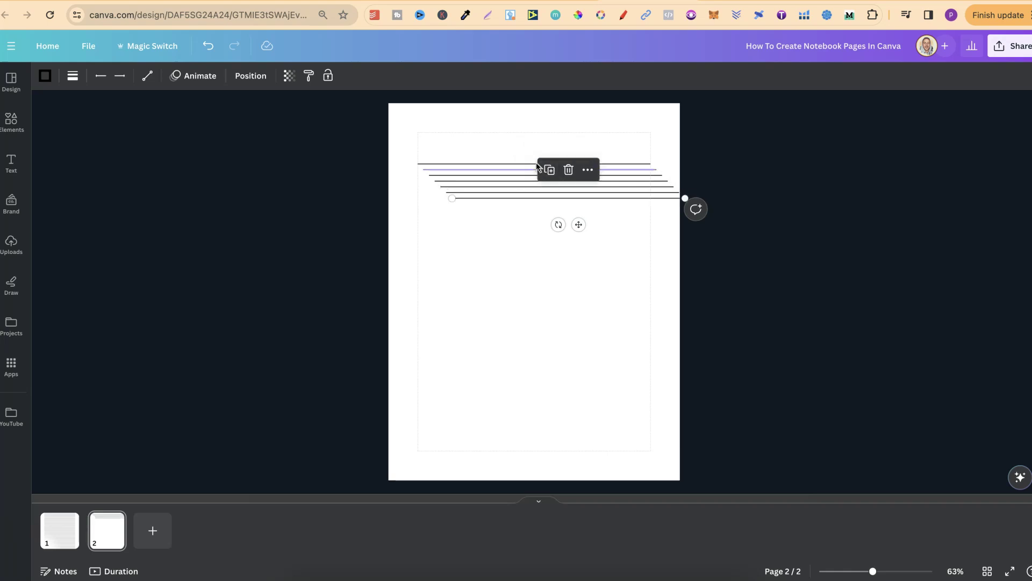
pyautogui.press('super+d')
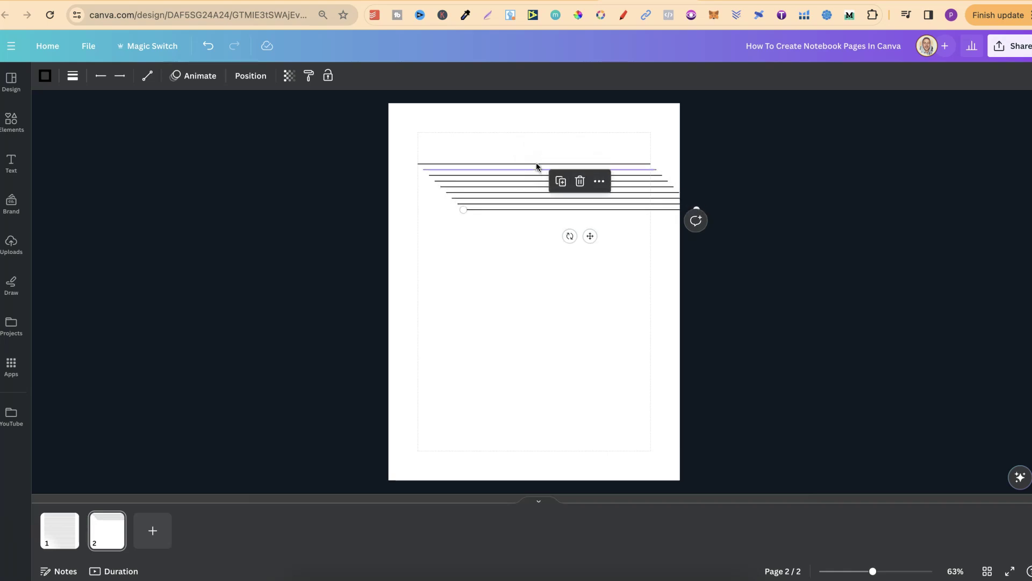
pyautogui.press('super+d')
pyautogui.press('super+d')
pyautogui.press('super+d')
pyautogui.press('super+d')
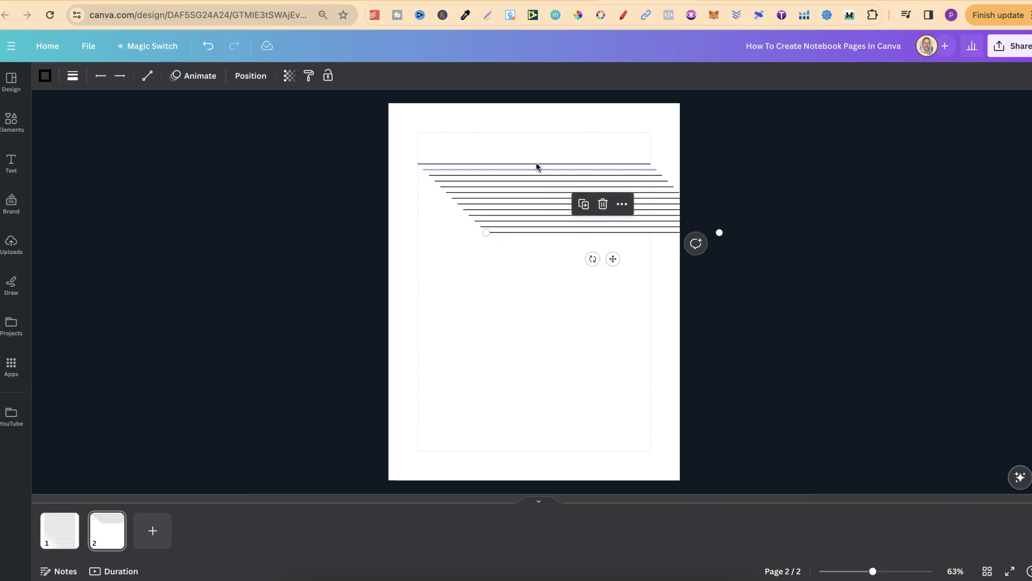
pyautogui.press('super+d')
pyautogui.press('super+d')
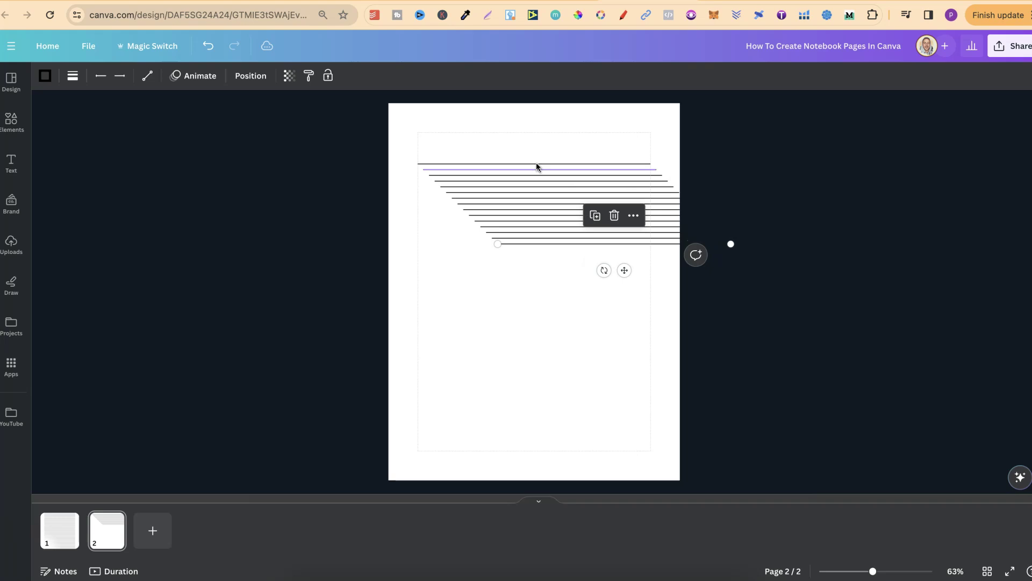
pyautogui.press('super+d')
pyautogui.press('super+d')
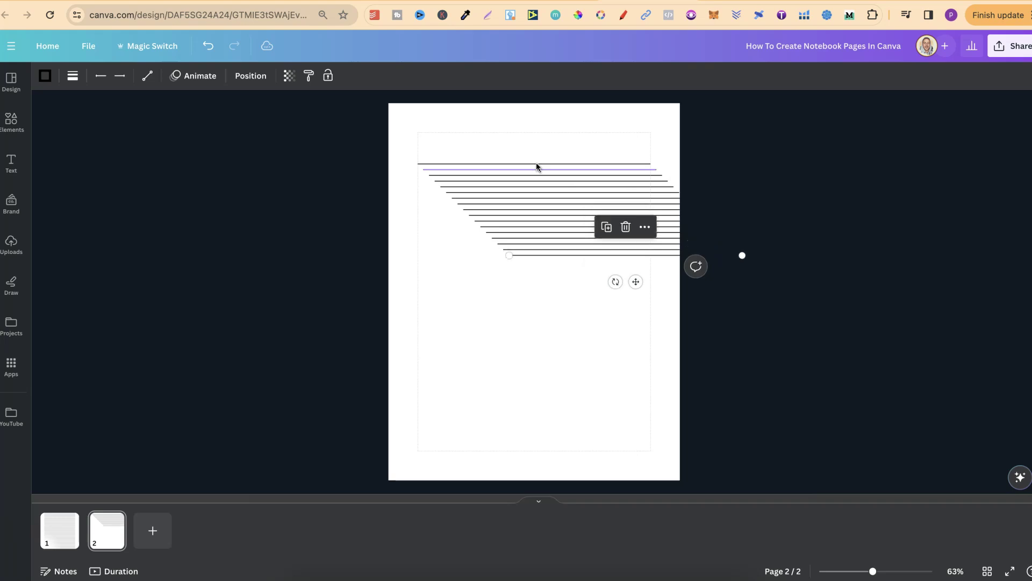
pyautogui.press('super+d')
pyautogui.press('super+d')
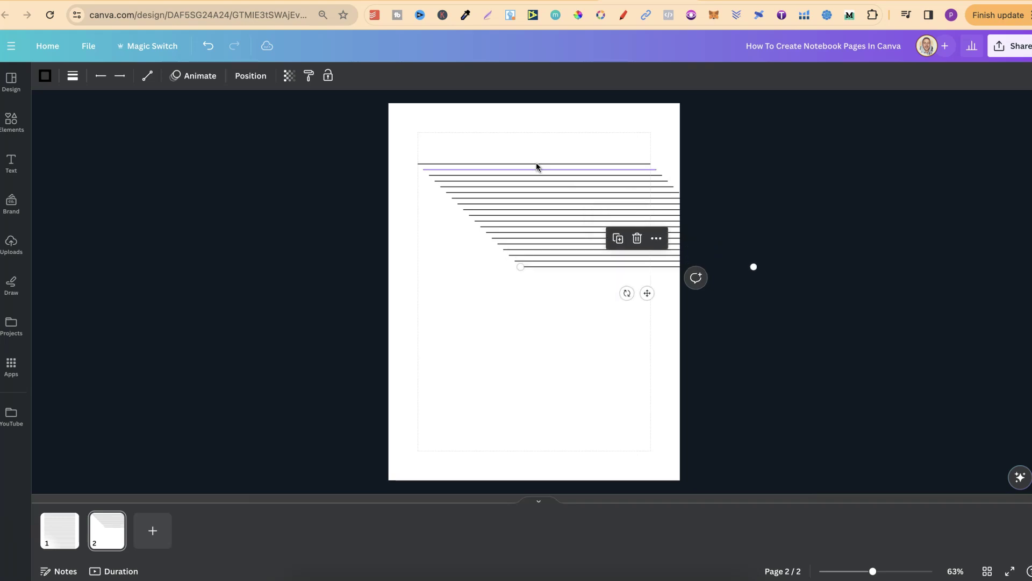
pyautogui.press('super+d')
pyautogui.press('super+d')
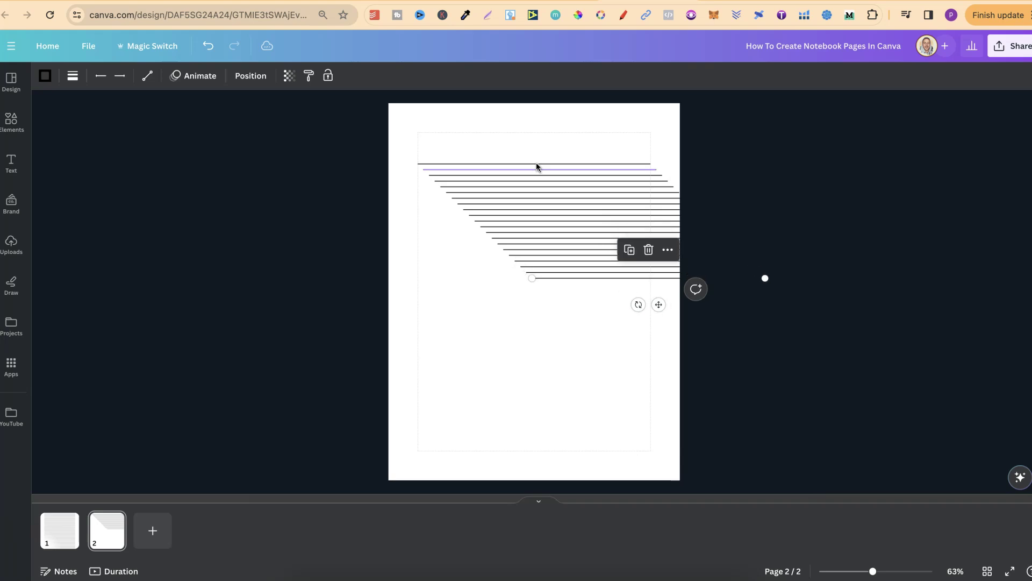
pyautogui.press('super+d')
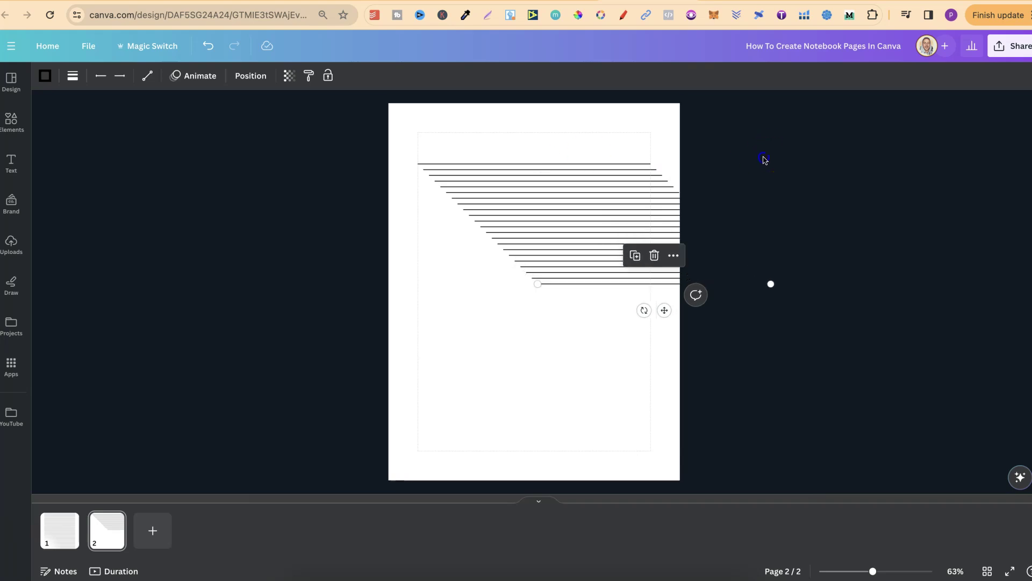
pyautogui.click(765, 160)
# Step: Select all lines, tidy them to even spacing, and fit the block within the margins
pyautogui.moveTo(725, 146); pyautogui.dragTo(453, 320)
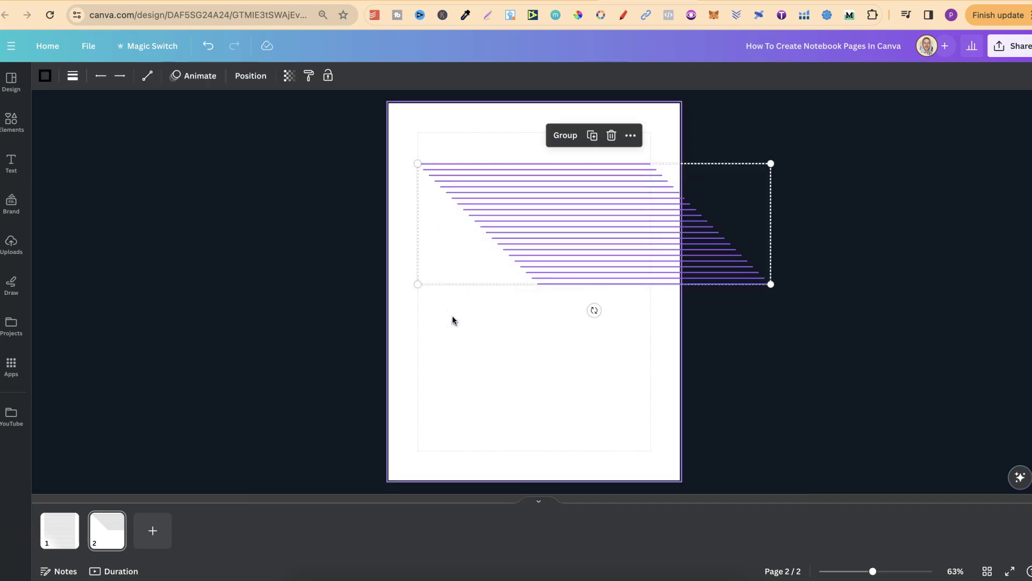
pyautogui.click(631, 135)
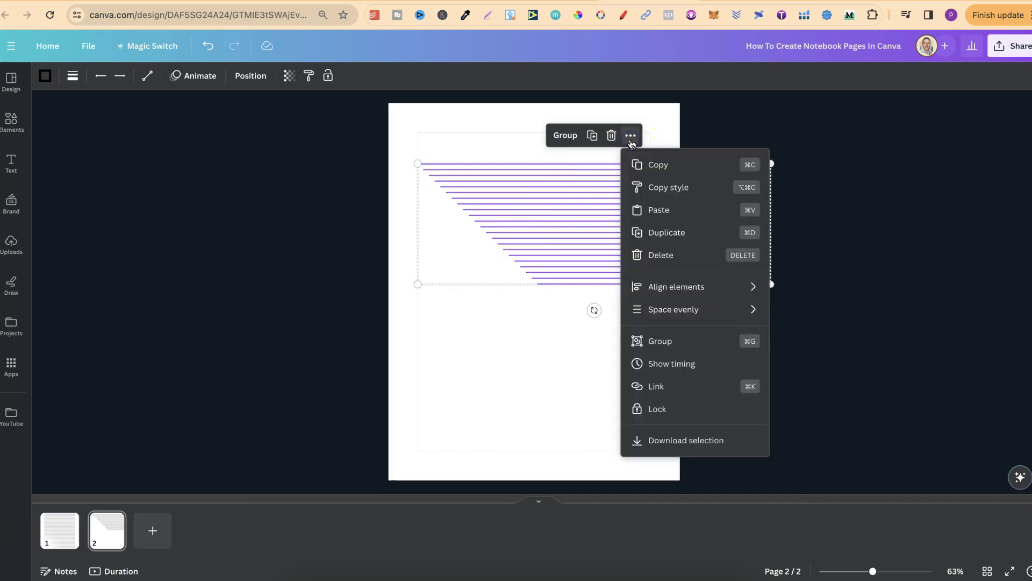
pyautogui.moveTo(675, 315)
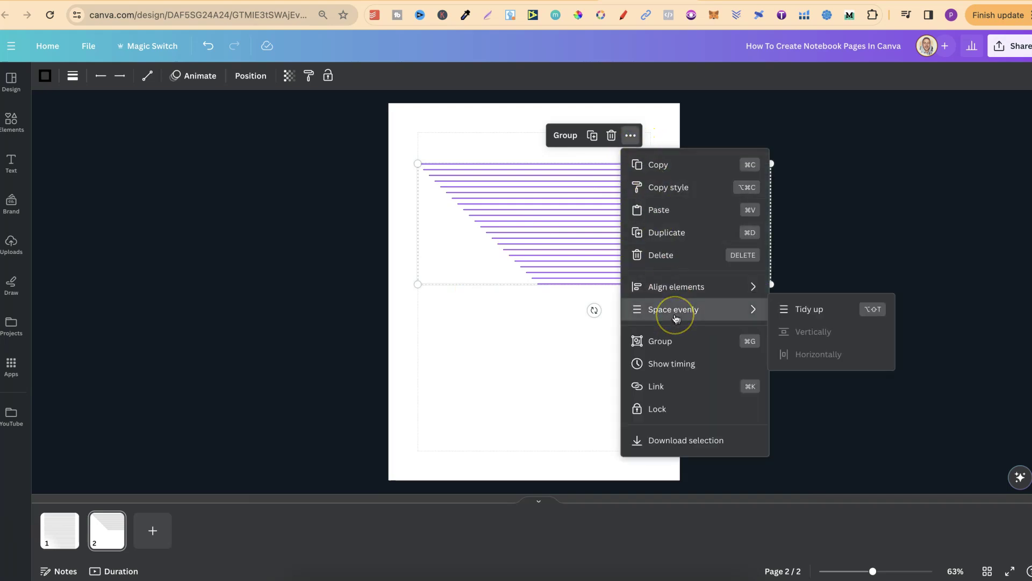
pyautogui.click(797, 310)
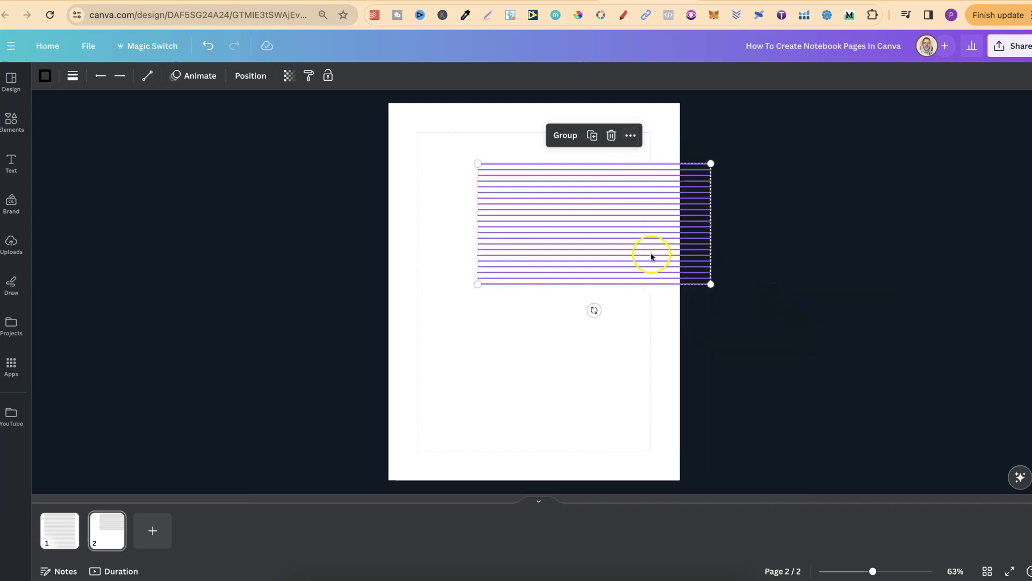
pyautogui.moveTo(652, 256); pyautogui.dragTo(593, 243)
pyautogui.click(663, 305)
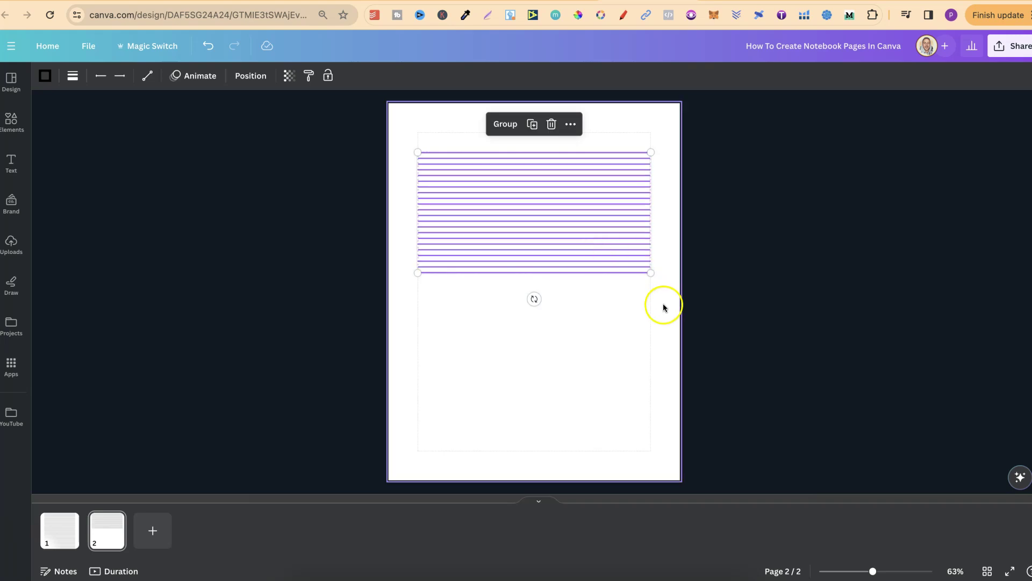
pyautogui.click(667, 231)
# Step: Duplicate the line block twice, placing each copy further down the page
pyautogui.moveTo(665, 222); pyautogui.dragTo(510, 322)
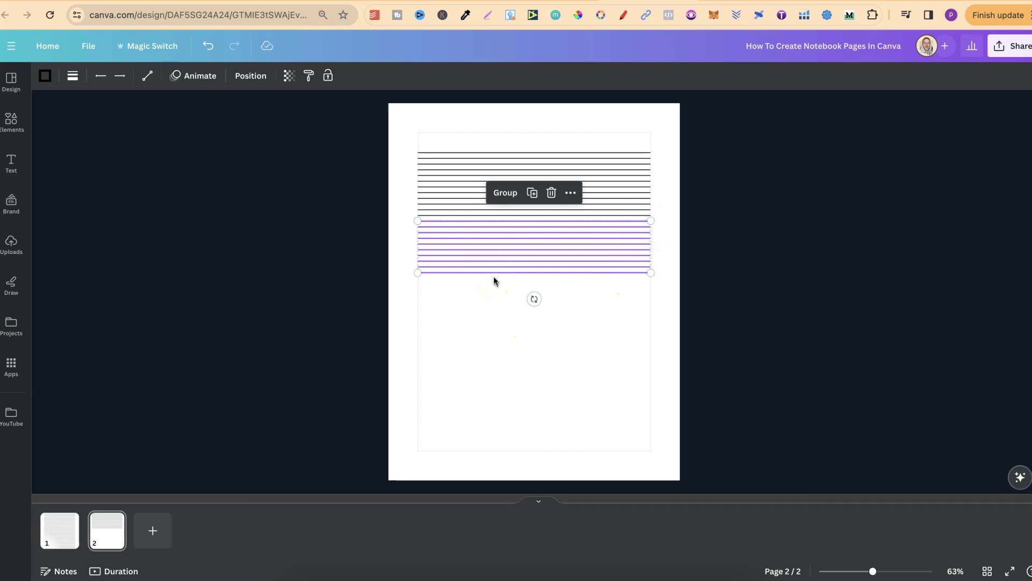
pyautogui.press('super+d')
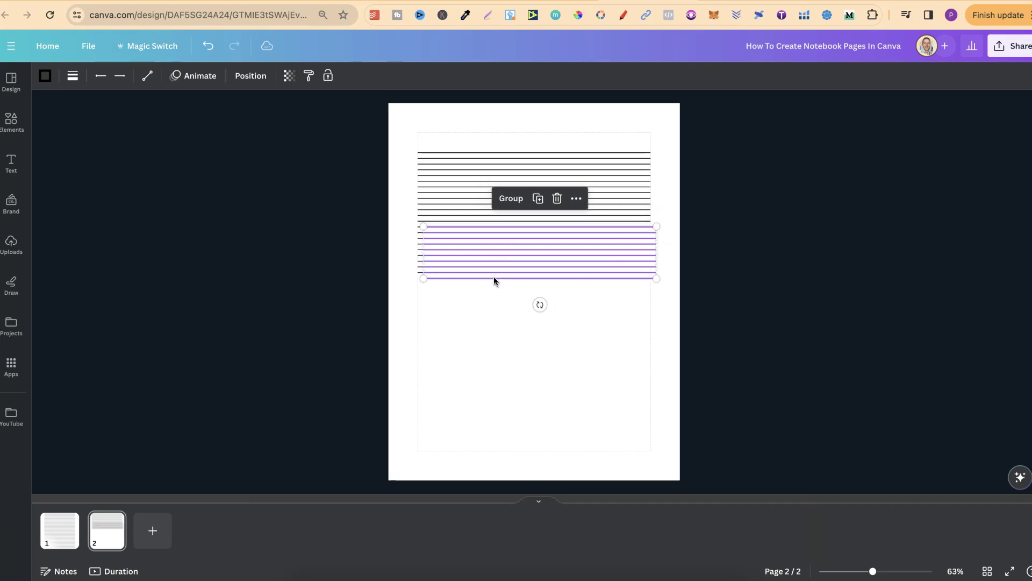
pyautogui.moveTo(517, 265); pyautogui.dragTo(513, 313)
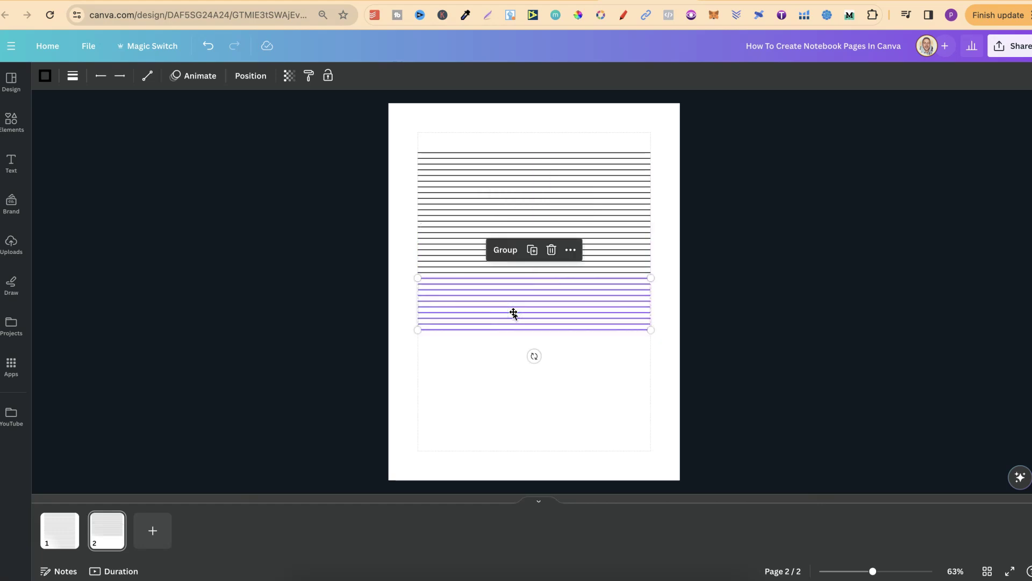
pyautogui.press('super+d')
pyautogui.moveTo(526, 265); pyautogui.dragTo(521, 371)
pyautogui.click(672, 371)
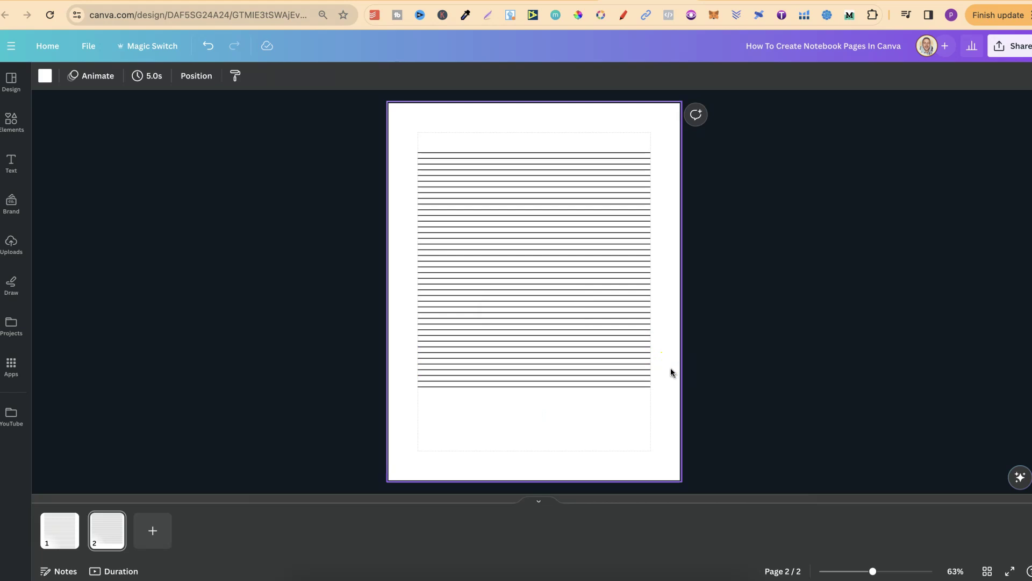
# Step: Drag the bottom ruled line down to the bottom of the margin box
pyautogui.click(663, 370)
pyautogui.click(646, 386)
pyautogui.moveTo(646, 388); pyautogui.dragTo(647, 410)
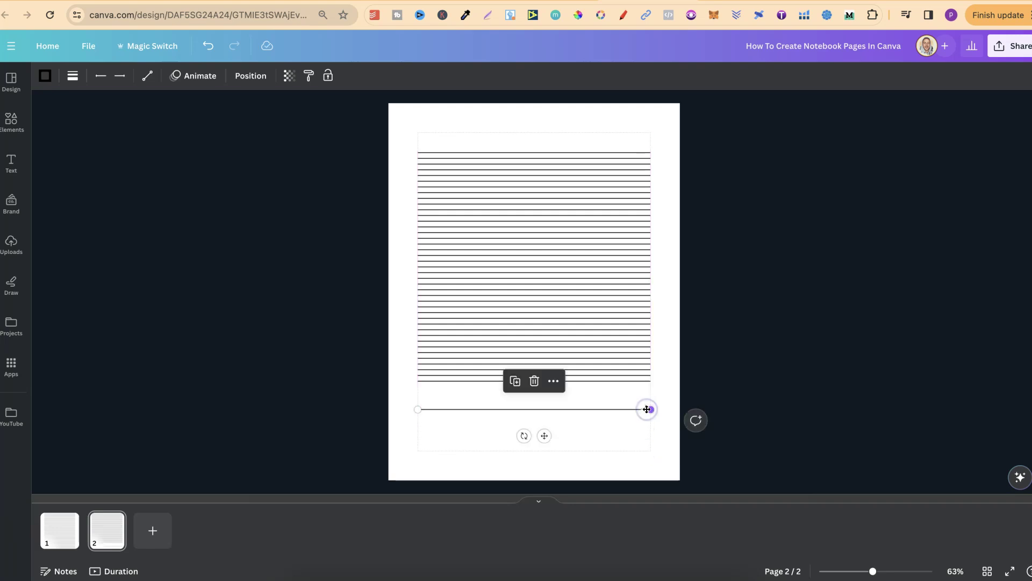
# Step: Select all the ruled lines and space them evenly with Tidy up
pyautogui.click(661, 143)
pyautogui.moveTo(659, 141); pyautogui.dragTo(413, 465)
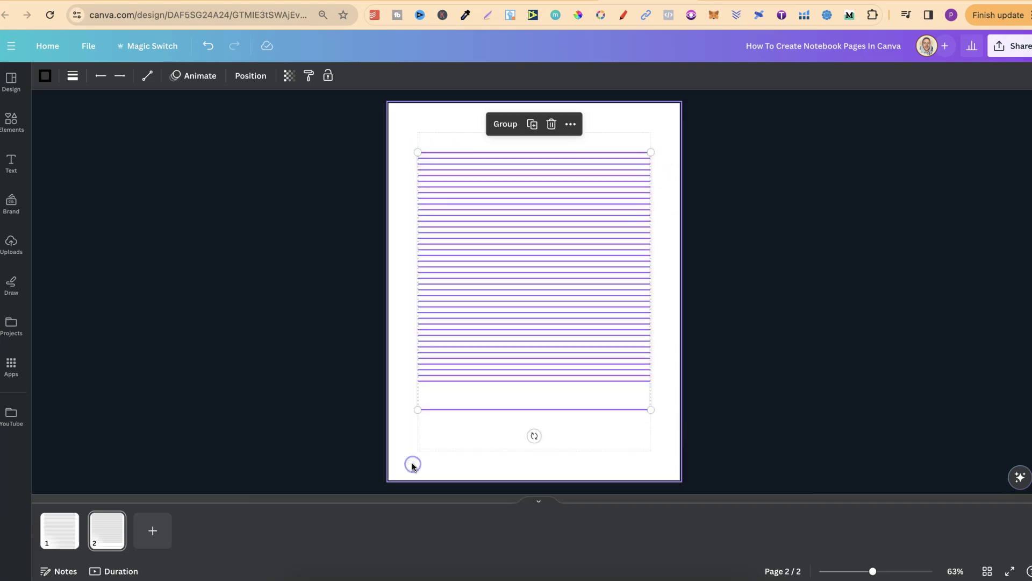
pyautogui.click(571, 124)
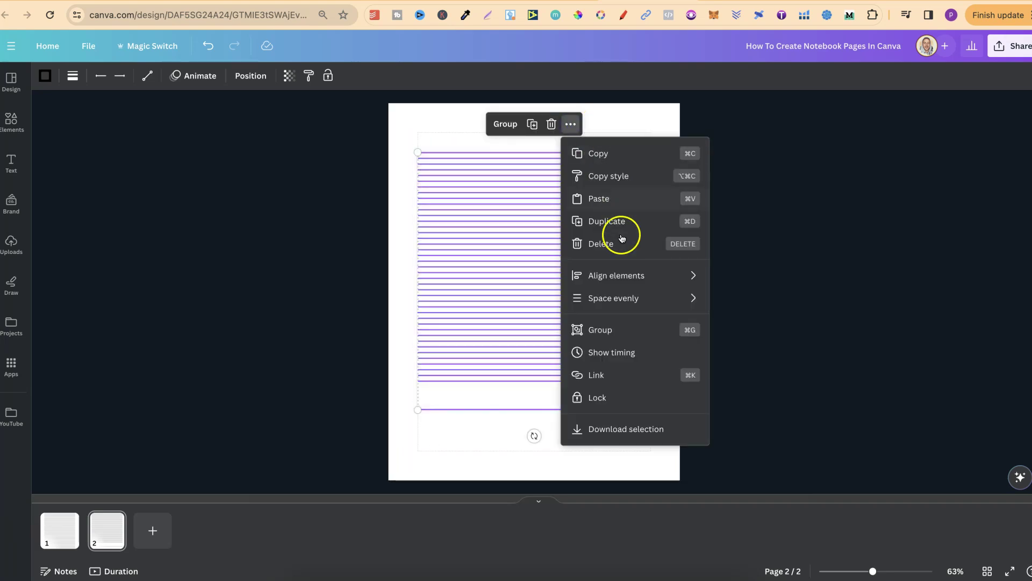
pyautogui.moveTo(620, 299)
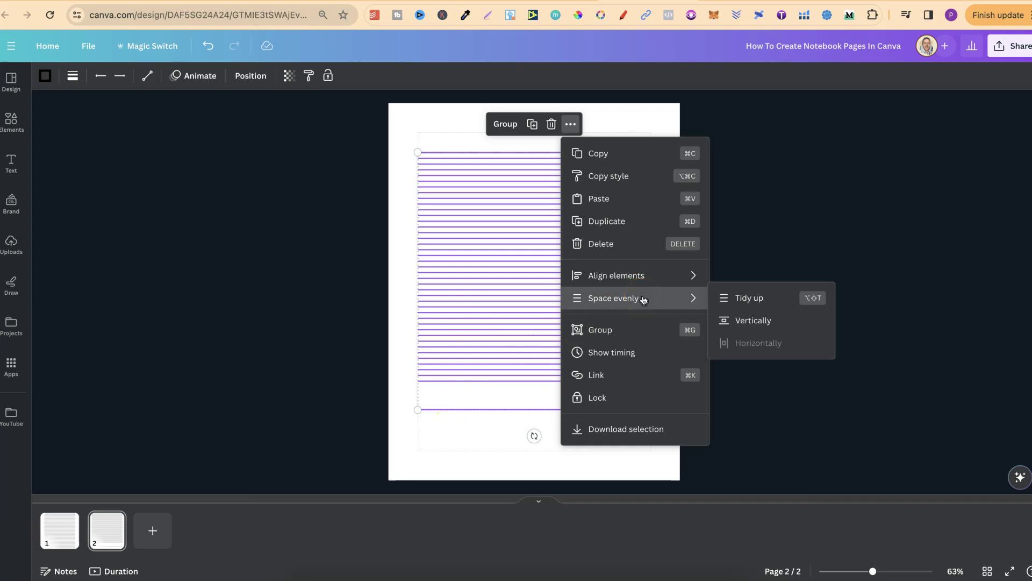
pyautogui.click(723, 297)
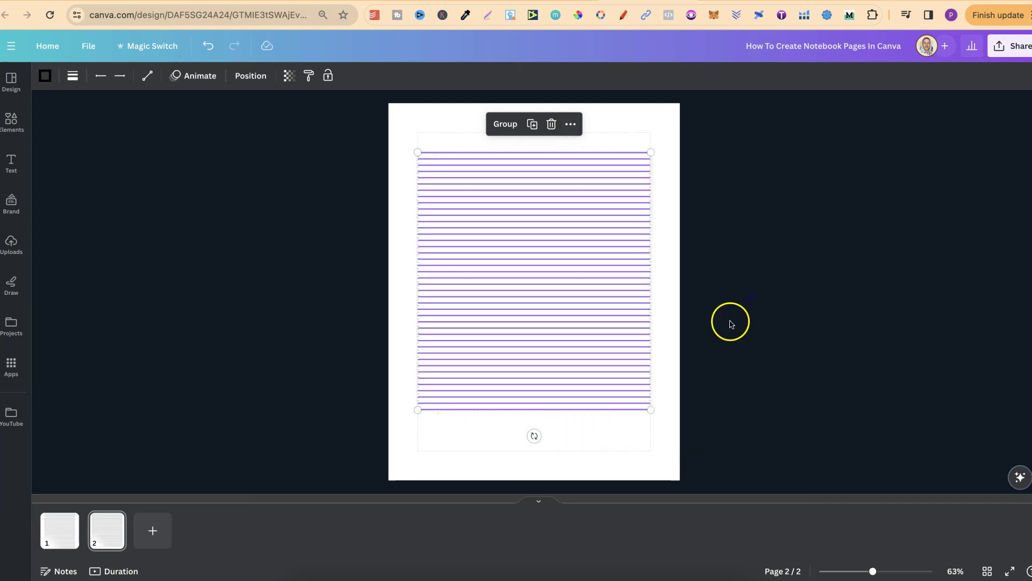
pyautogui.click(653, 453)
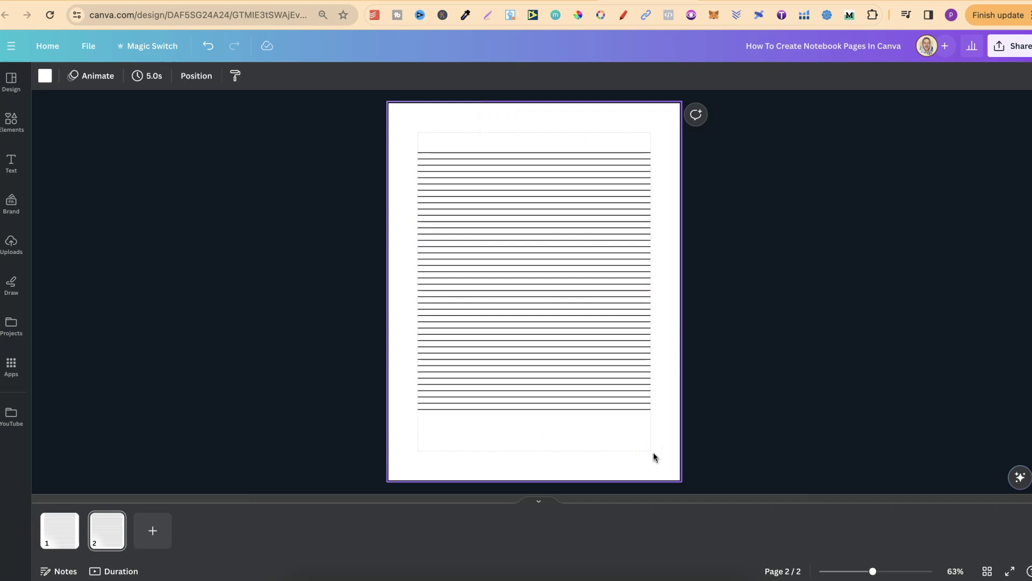
# Step: Lower the bottom ruled line slightly and space all the ruled lines evenly
pyautogui.moveTo(616, 415); pyautogui.dragTo(618, 430)
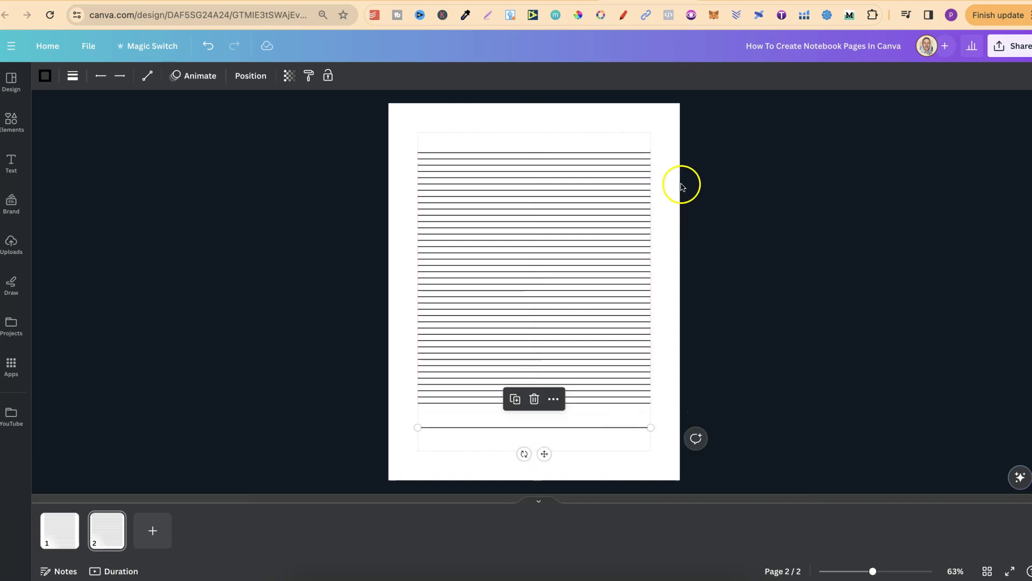
pyautogui.moveTo(661, 145); pyautogui.dragTo(452, 473)
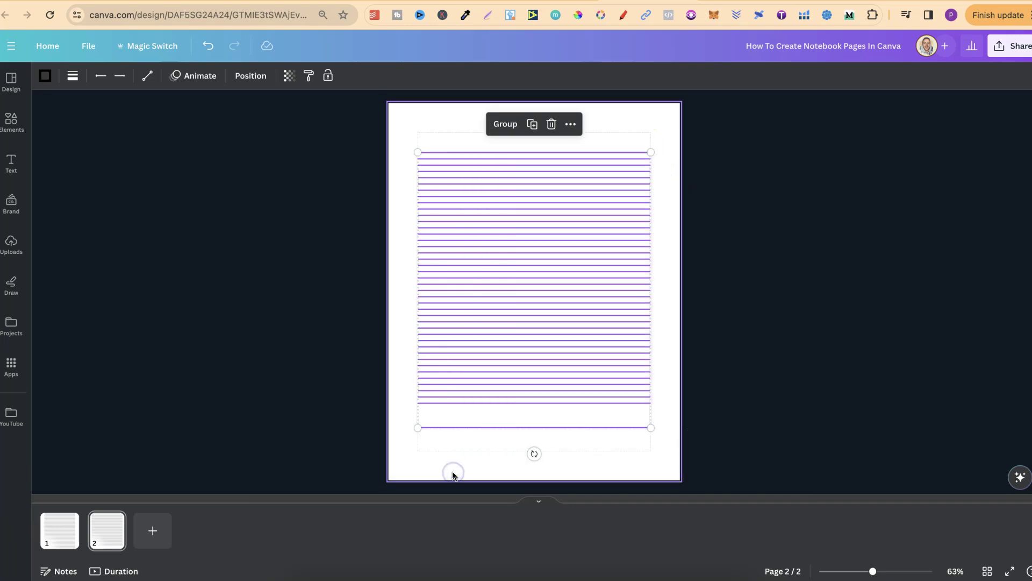
pyautogui.click(570, 124)
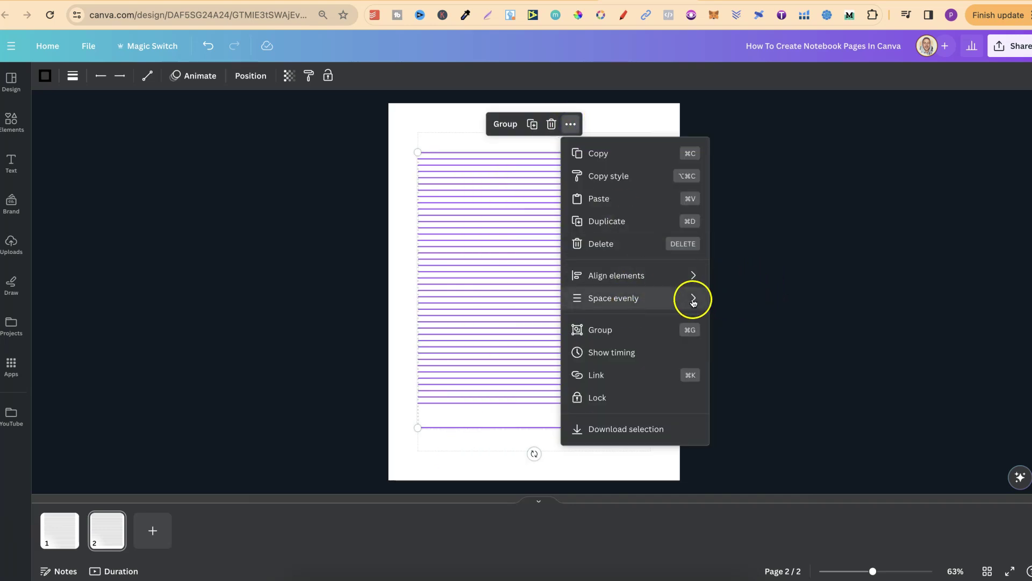
pyautogui.moveTo(689, 297)
pyautogui.click(736, 299)
pyautogui.click(657, 446)
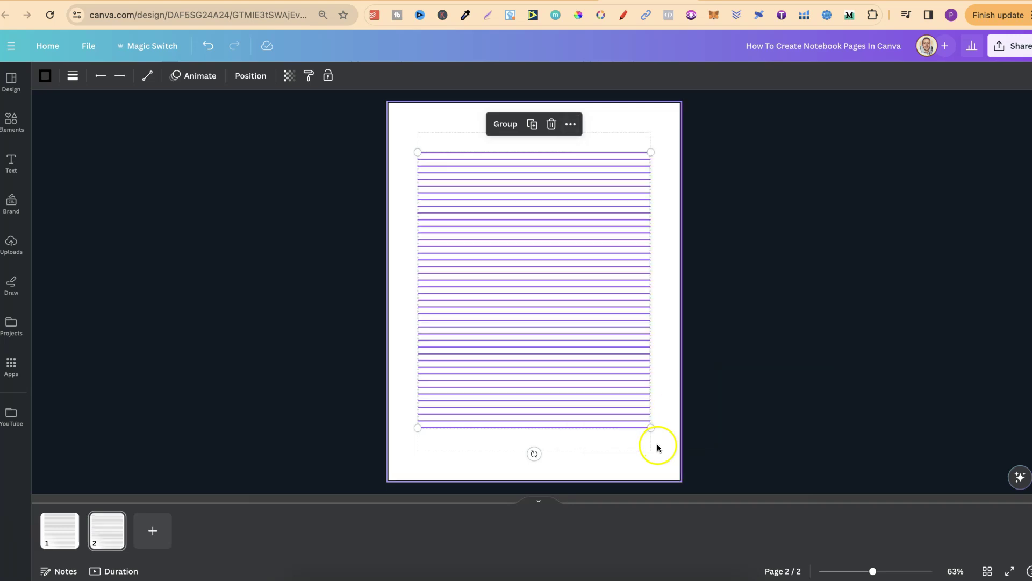
# Step: Drop the bottom line a little further and re-space the whole block evenly again
pyautogui.click(636, 428)
pyautogui.moveTo(636, 428); pyautogui.dragTo(636, 438)
pyautogui.moveTo(655, 132); pyautogui.dragTo(457, 519)
pyautogui.click(570, 125)
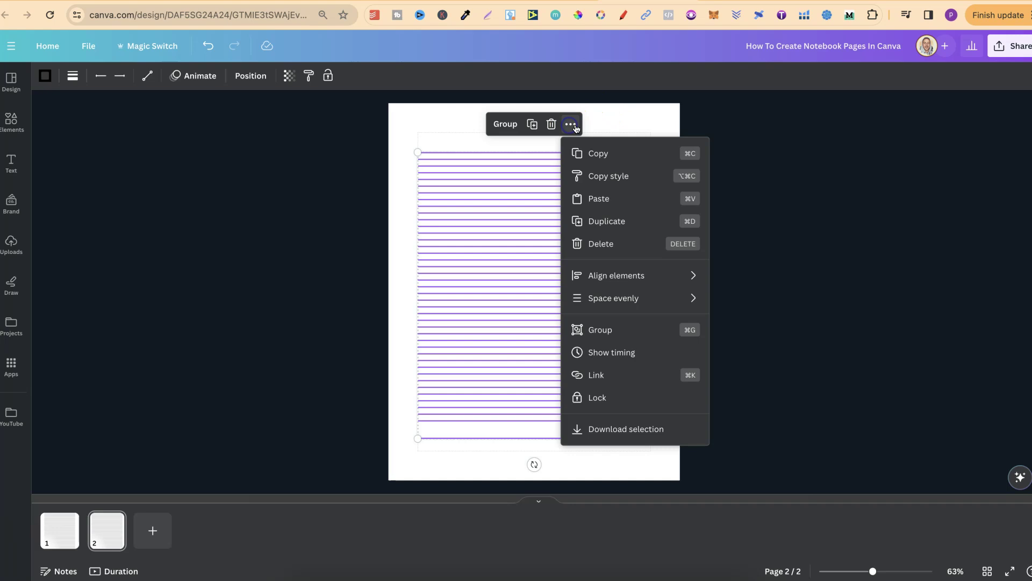
pyautogui.moveTo(649, 299)
pyautogui.click(776, 291)
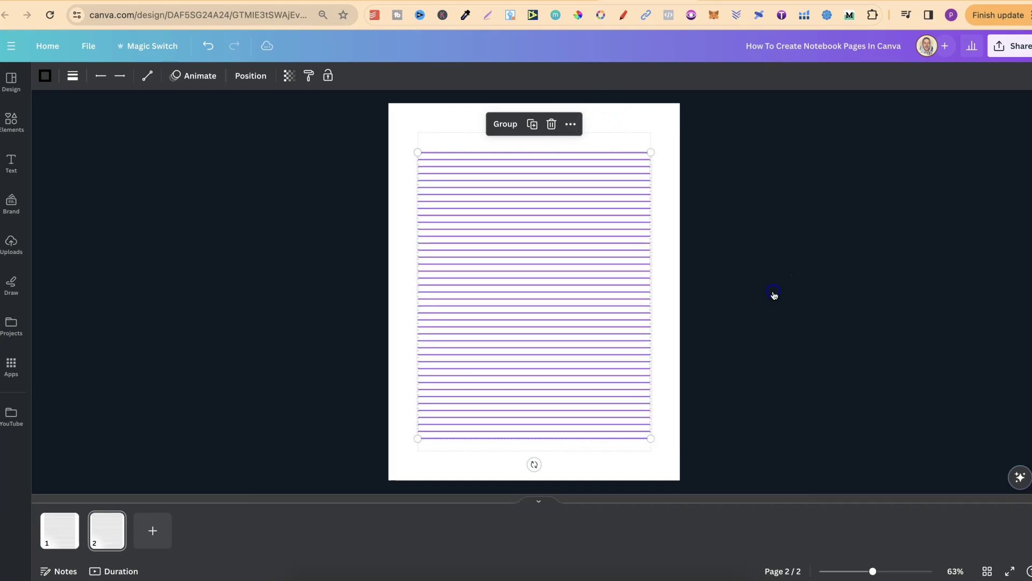
pyautogui.click(661, 456)
# Step: Shift the bottom four lines toward the page bottom and delete the two surplus lines
pyautogui.moveTo(665, 420); pyautogui.dragTo(571, 464)
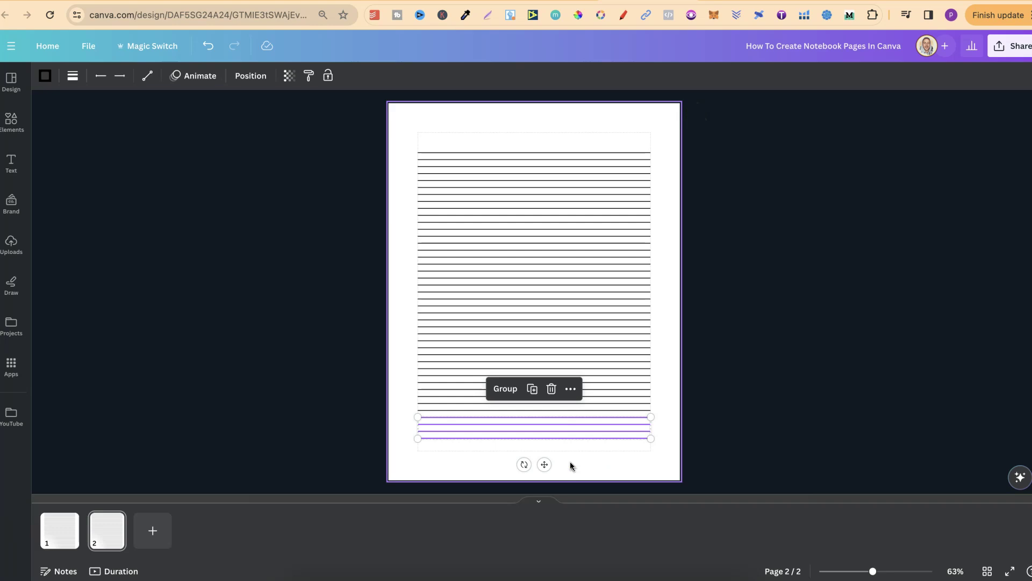
pyautogui.moveTo(545, 466); pyautogui.dragTo(544, 490)
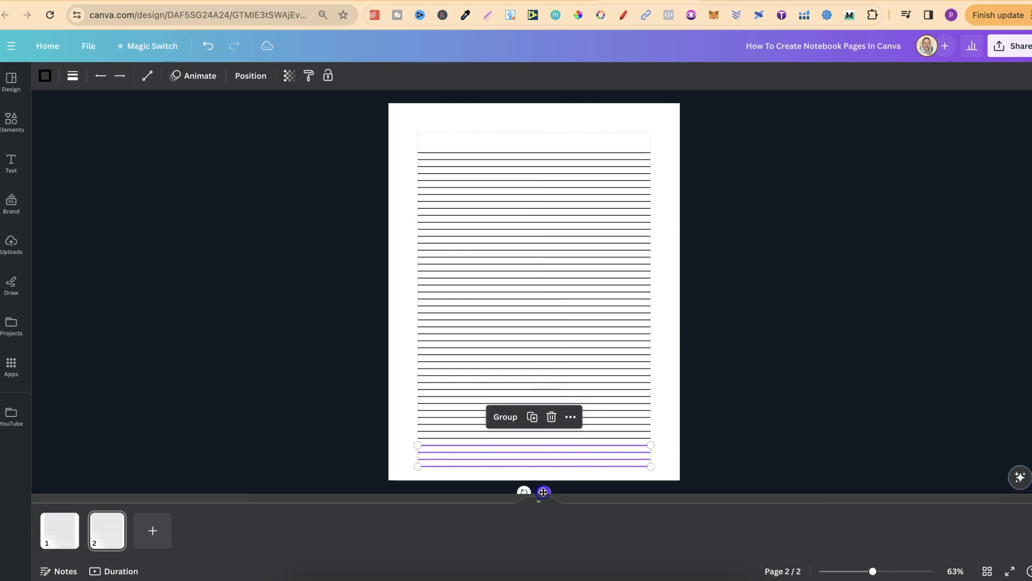
pyautogui.click(668, 465)
pyautogui.moveTo(662, 457); pyautogui.dragTo(632, 476)
pyautogui.press('Delete')
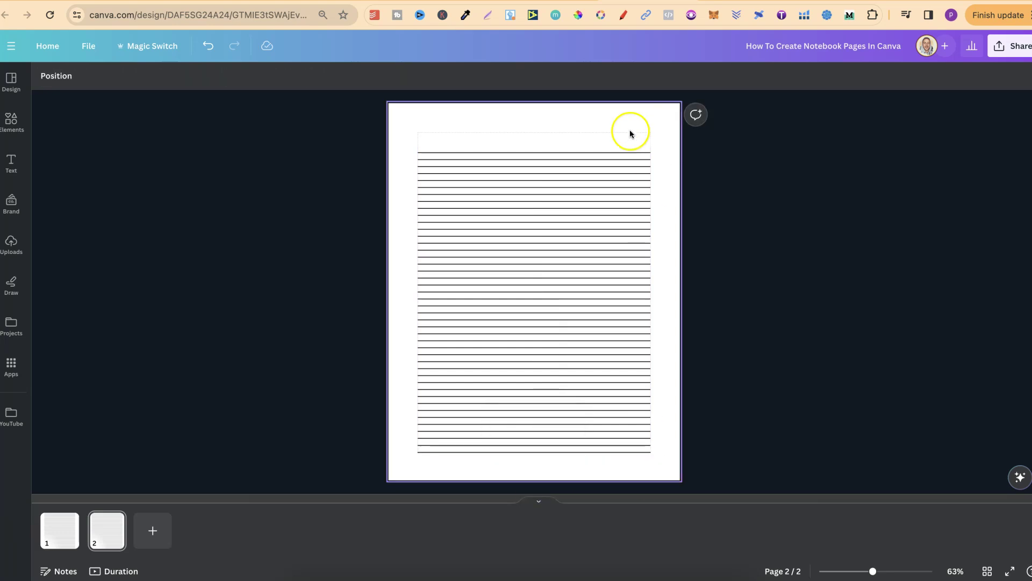
# Step: Lift the top line to the top margin and trim its left end so it runs mid-page to right margin
pyautogui.click(617, 153)
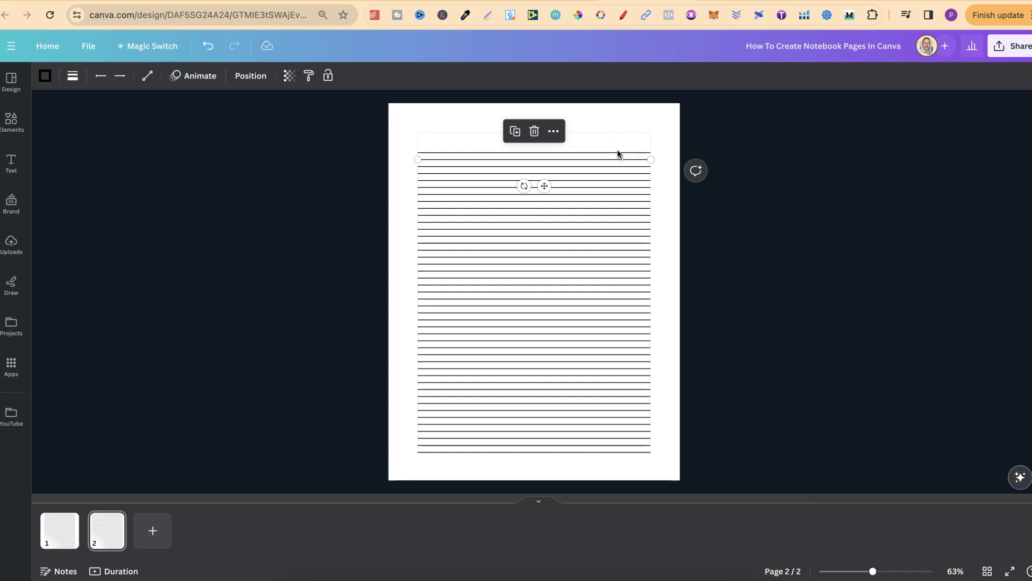
pyautogui.moveTo(546, 188); pyautogui.dragTo(546, 159)
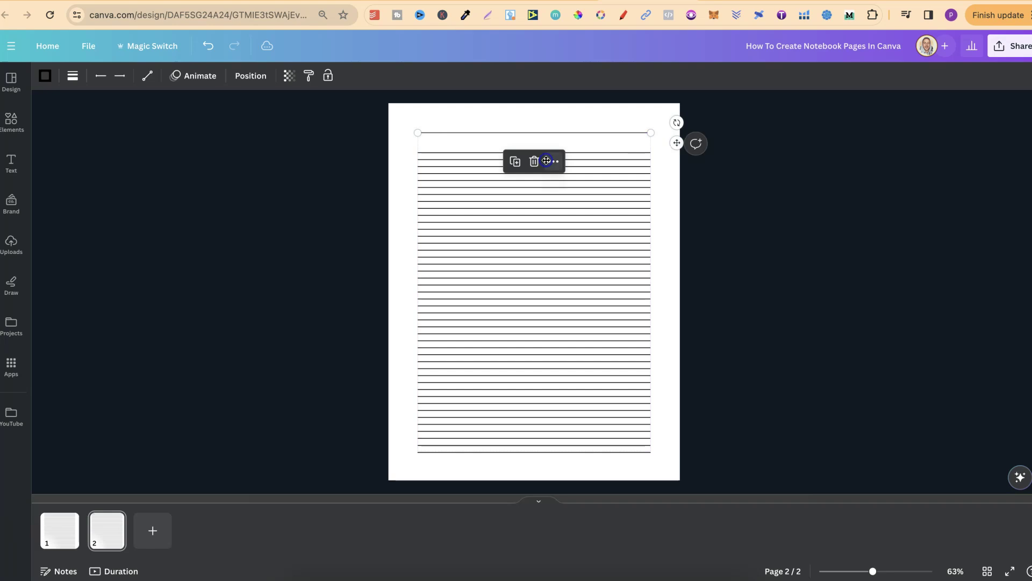
pyautogui.moveTo(419, 132); pyautogui.dragTo(551, 132)
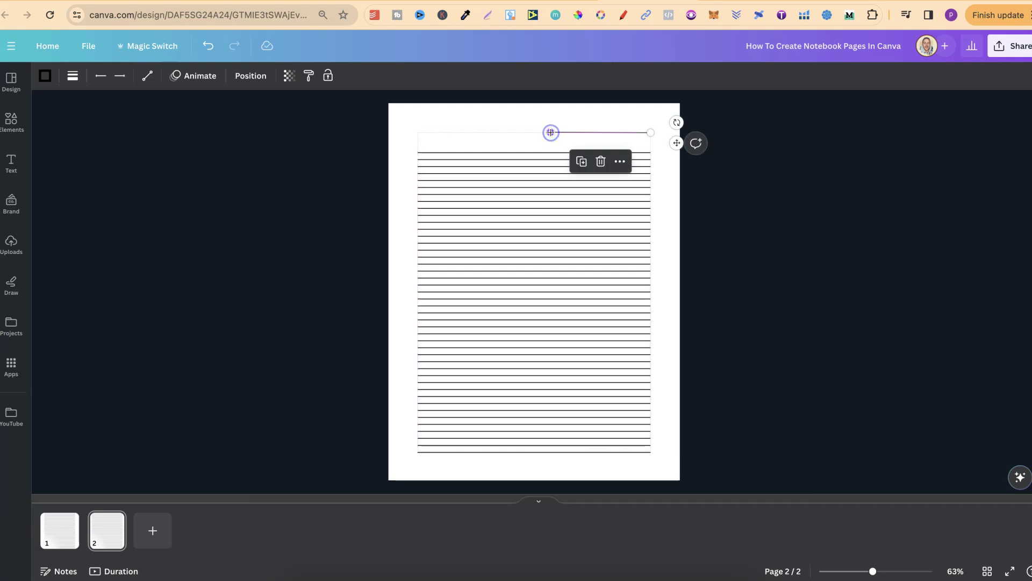
pyautogui.click(662, 186)
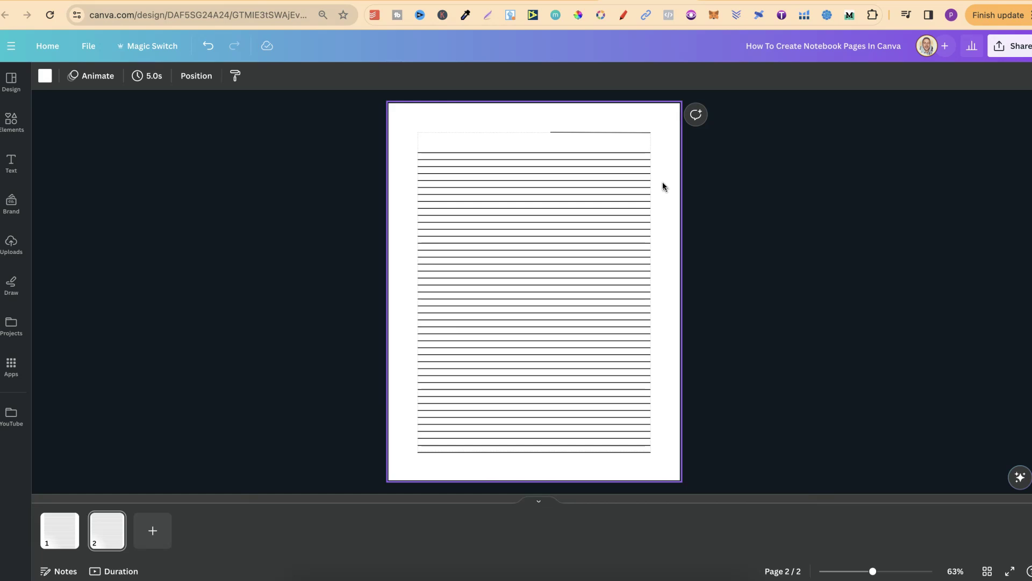
# Step: Nudge the bottom line to the lower margin, then space all ruled lines evenly below the header
pyautogui.click(46, 524)
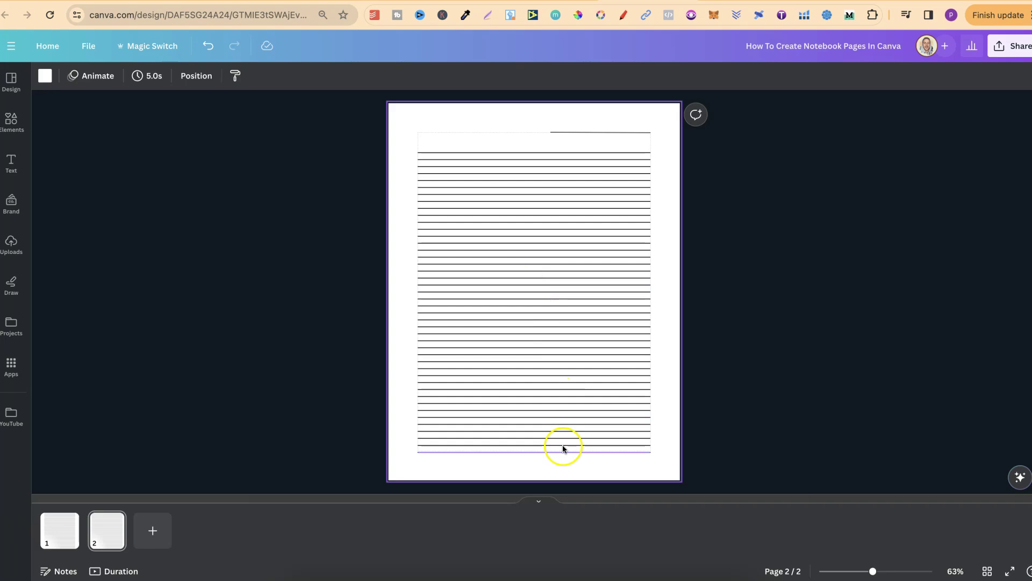
pyautogui.click(637, 452)
pyautogui.moveTo(637, 452)
pyautogui.mouseDown()
pyautogui.moveTo(624, 443)
pyautogui.moveTo(629, 458)
pyautogui.mouseUp()
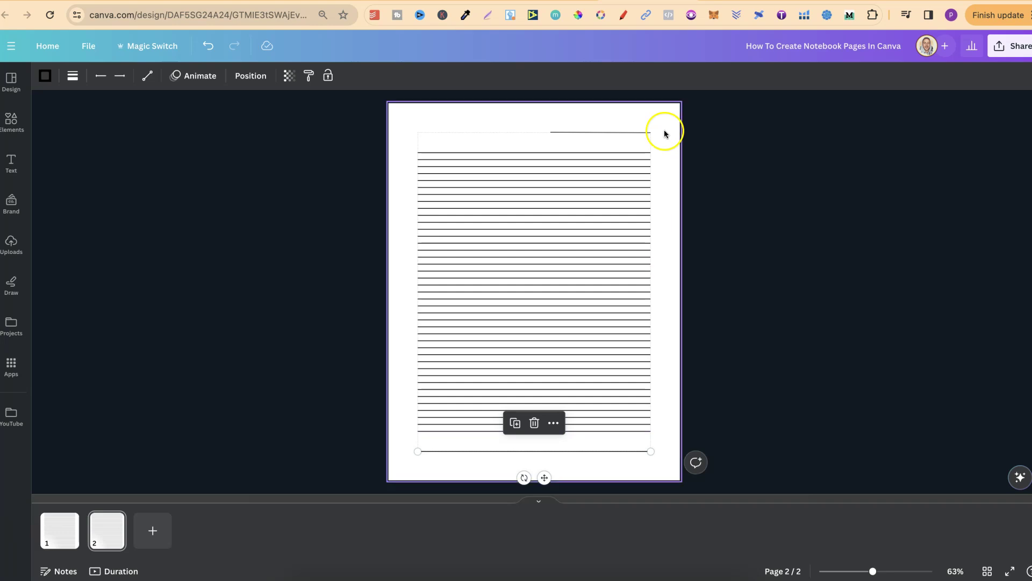
pyautogui.moveTo(661, 153); pyautogui.dragTo(437, 482)
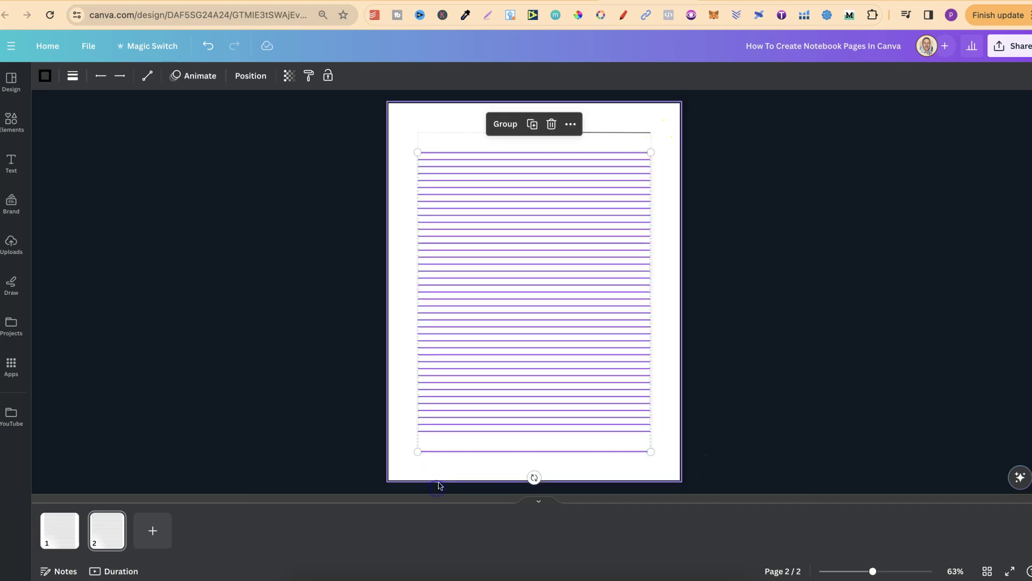
pyautogui.click(570, 125)
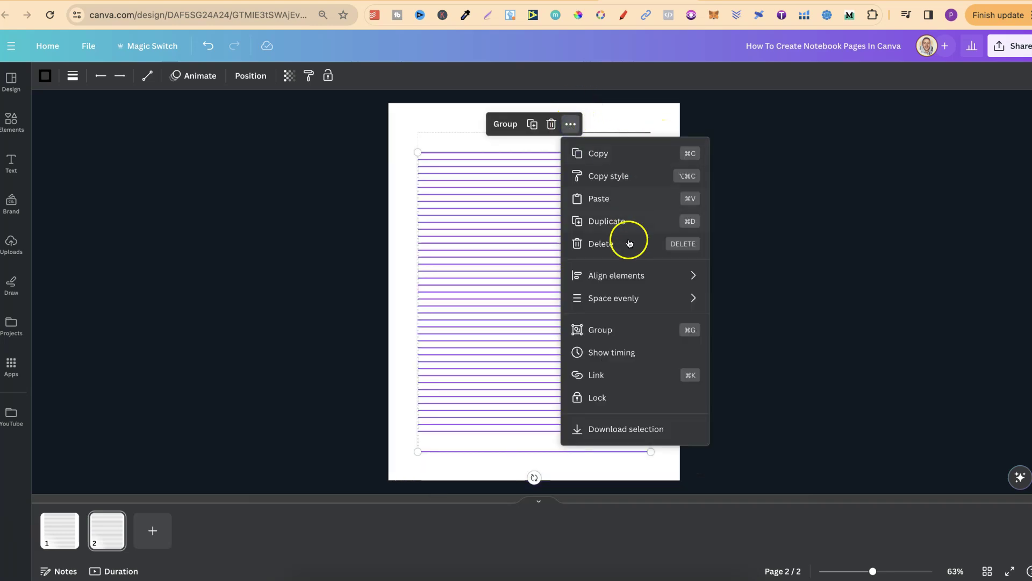
pyautogui.moveTo(622, 298)
pyautogui.click(741, 296)
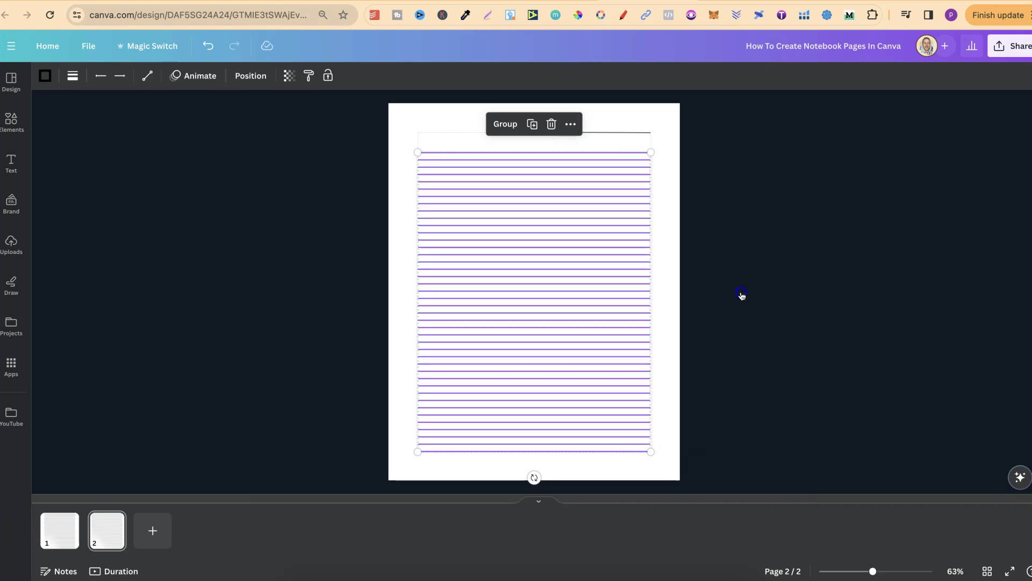
pyautogui.click(665, 391)
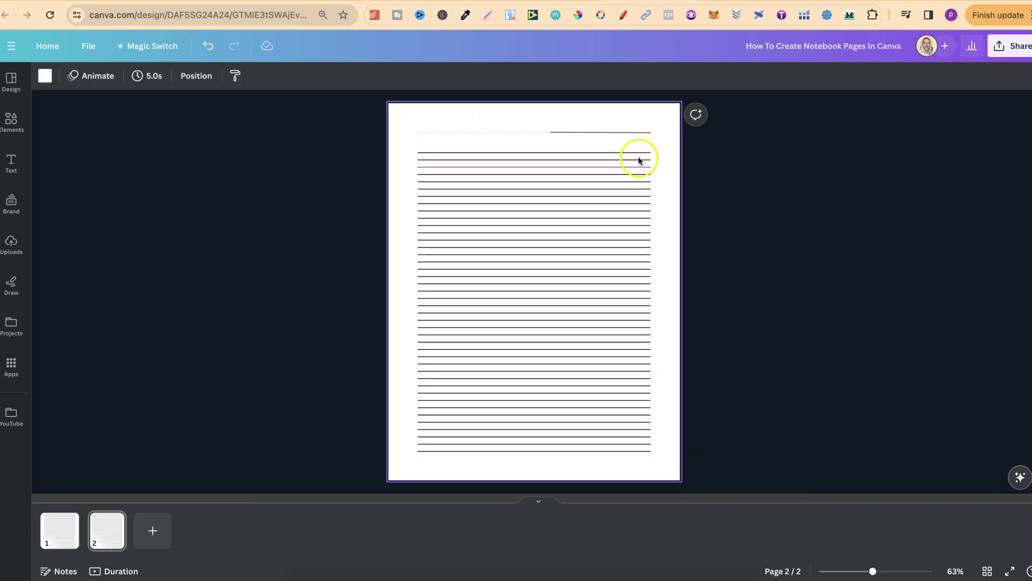